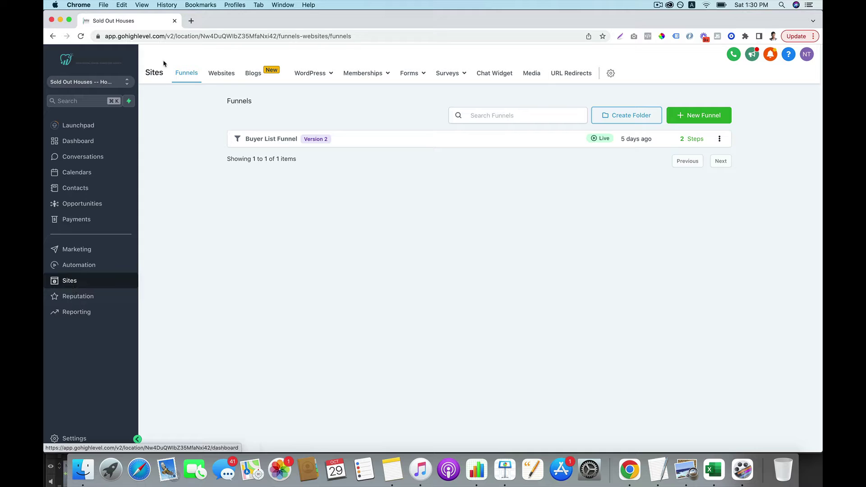
Step: Start a new website with the name "real estate" and open the website template library
{"action": "left_click", "coordinate": [226, 77]}
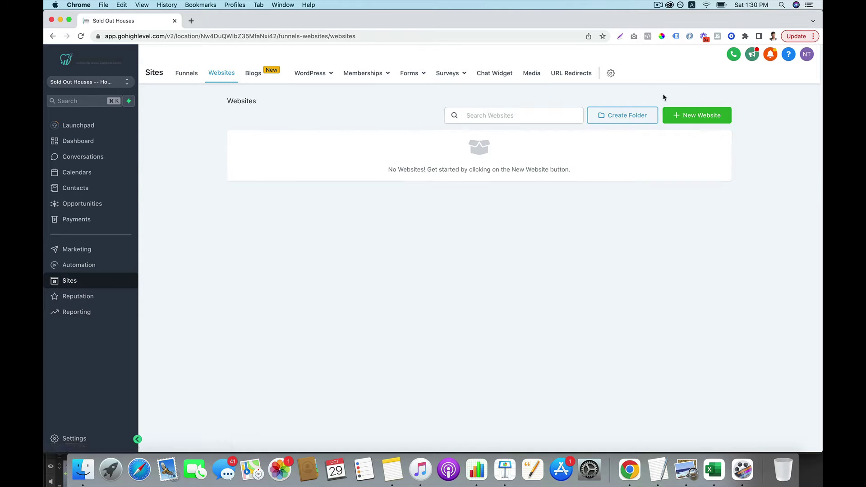
{"action": "left_click", "coordinate": [694, 116]}
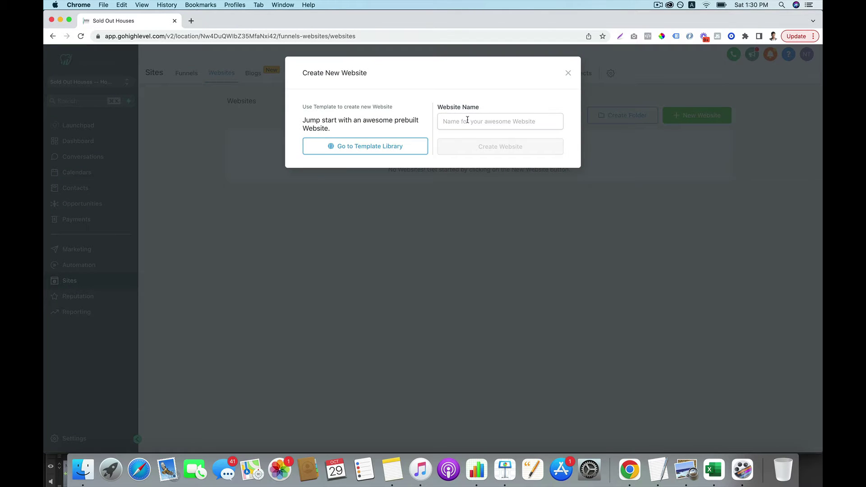
{"action": "left_click", "coordinate": [473, 120]}
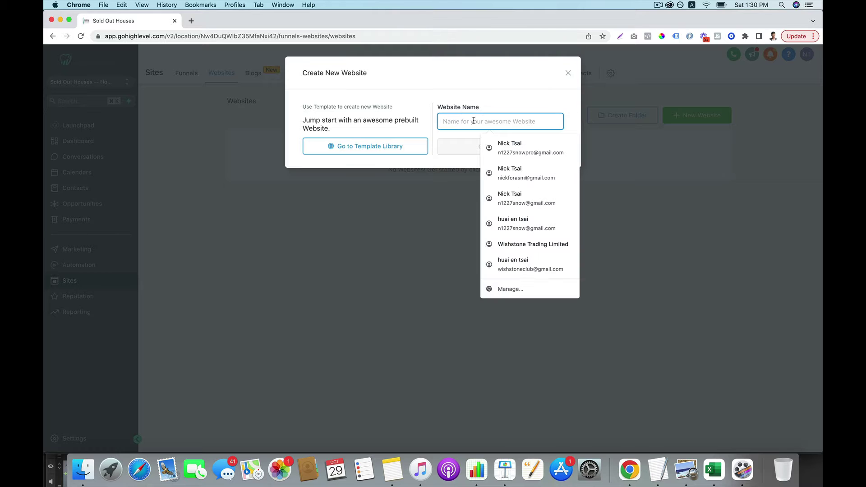
{"action": "type", "text": "real estate"}
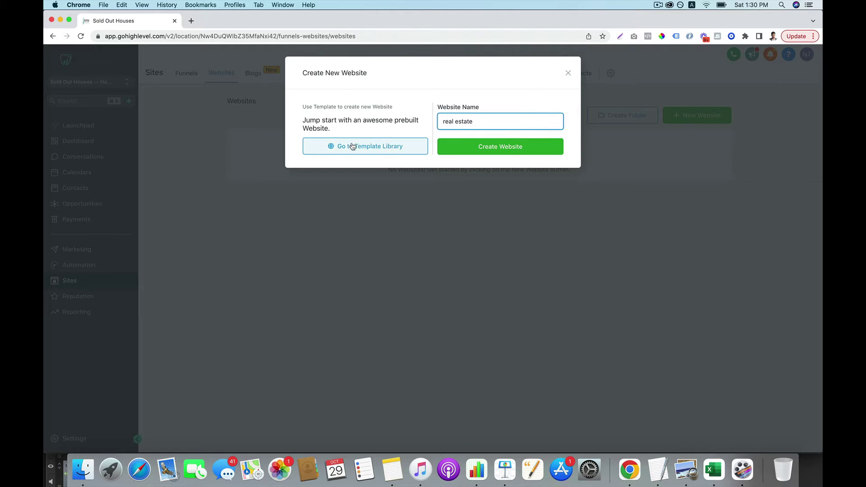
{"action": "left_click", "coordinate": [352, 145]}
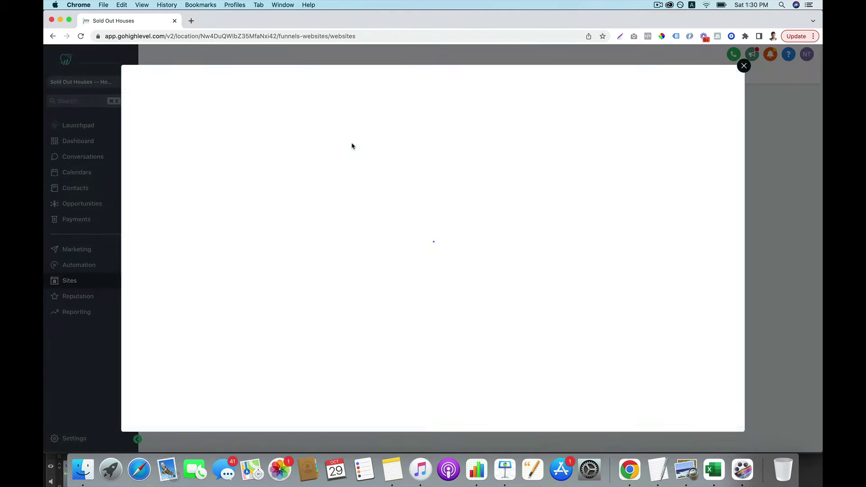
Step: Expand the category list and filter the website templates to the Real Estate category
{"action": "scroll", "coordinate": [264, 199], "scroll_direction": "down", "scroll_amount": 3}
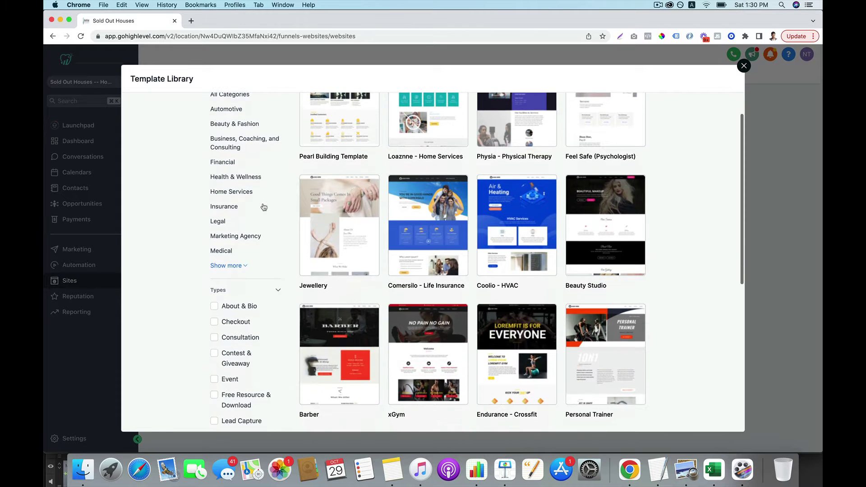
{"action": "left_click", "coordinate": [243, 268]}
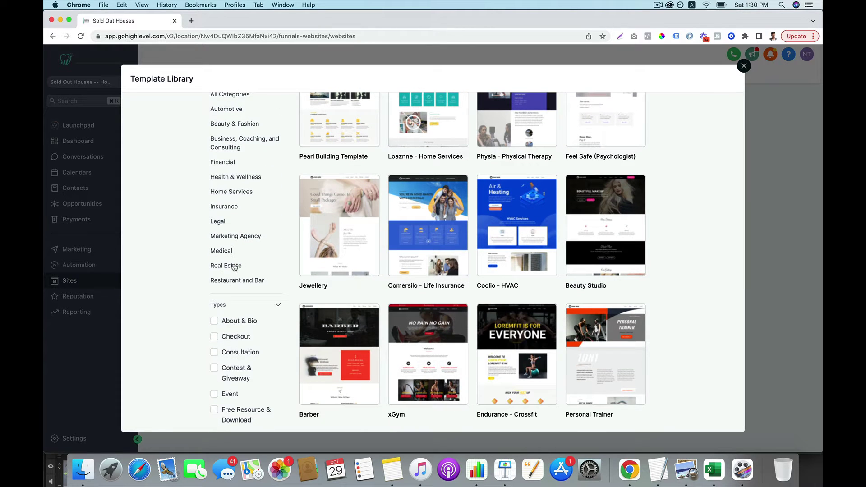
{"action": "left_click", "coordinate": [231, 266]}
{"action": "scroll", "coordinate": [429, 221], "scroll_direction": "up", "scroll_amount": 3}
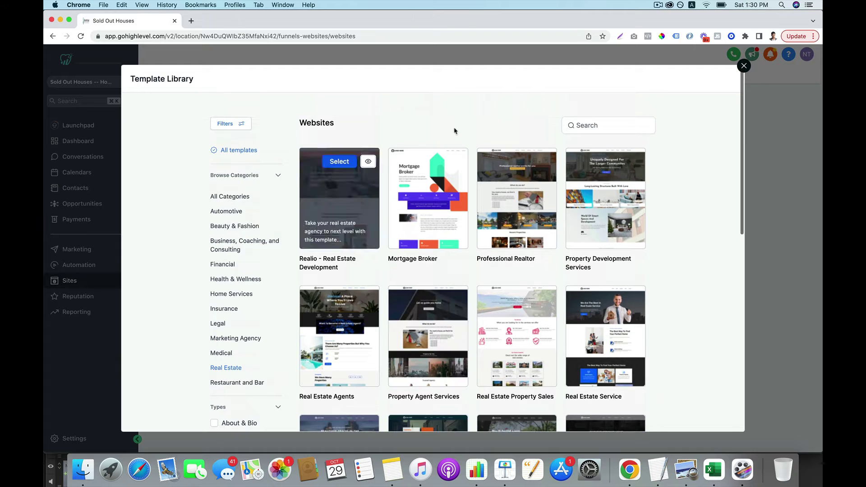
Step: Preview the Professional Realtor and Property Development Services templates, returning to the template library after each
{"action": "left_click", "coordinate": [546, 163]}
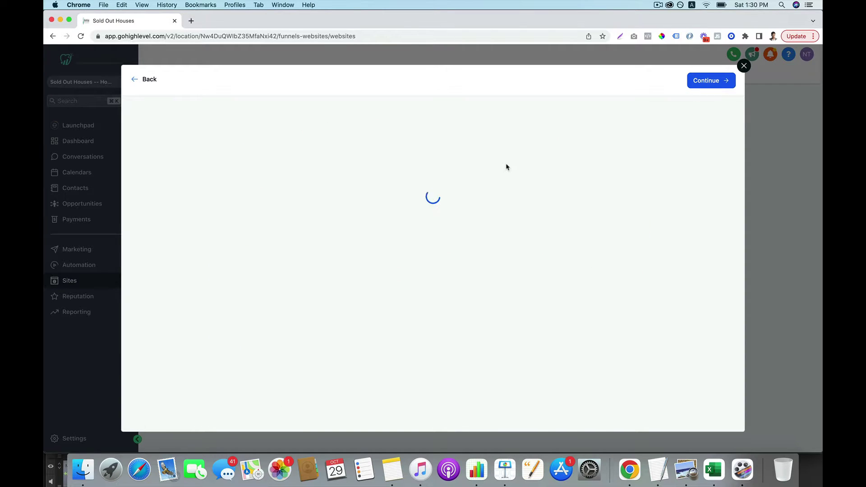
{"action": "scroll", "coordinate": [473, 180], "scroll_direction": "down", "scroll_amount": 10}
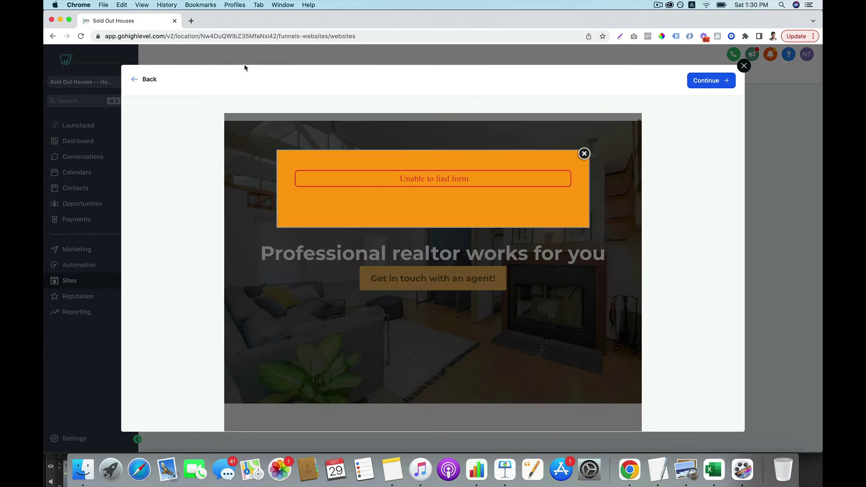
{"action": "left_click", "coordinate": [147, 81]}
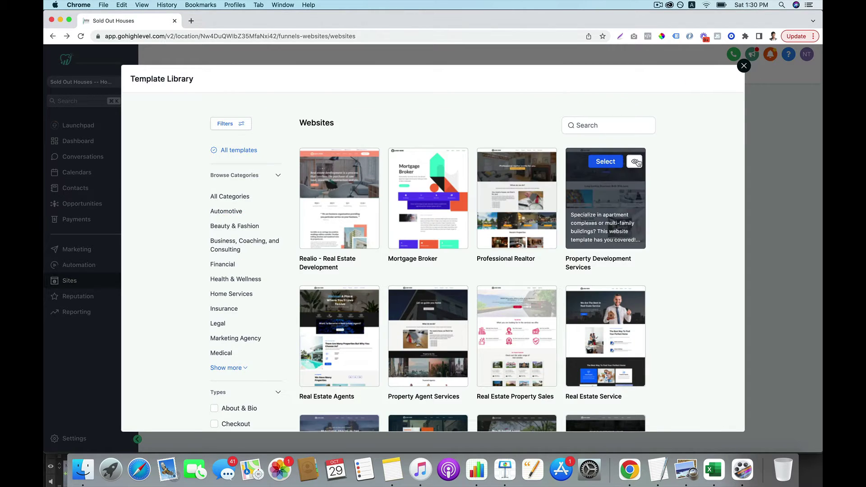
{"action": "left_click", "coordinate": [635, 161]}
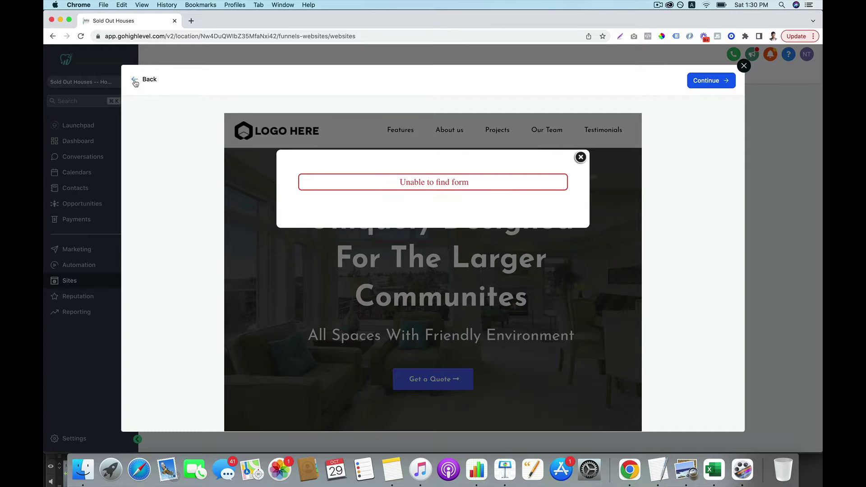
{"action": "left_click", "coordinate": [135, 83]}
Step: Choose the Real Estate Agents template, accept the image-rights agreement and get the template
{"action": "scroll", "coordinate": [394, 196], "scroll_direction": "down", "scroll_amount": 1}
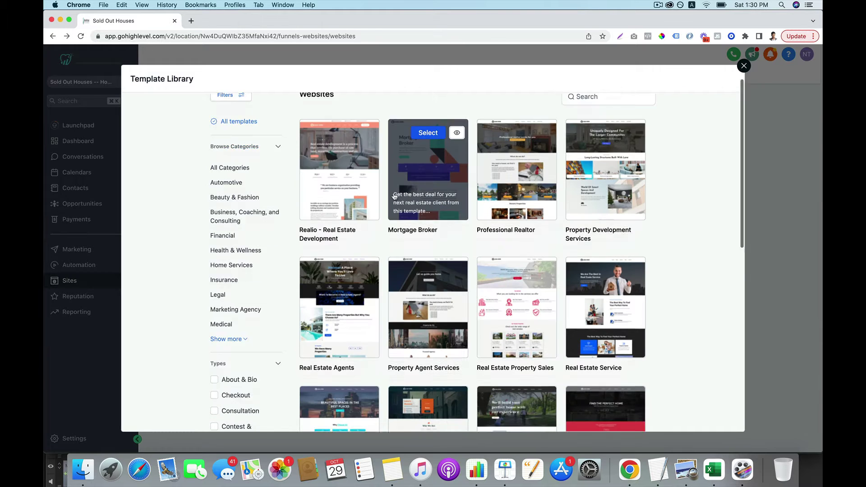
{"action": "scroll", "coordinate": [394, 196], "scroll_direction": "down", "scroll_amount": 2}
{"action": "left_click", "coordinate": [347, 209]}
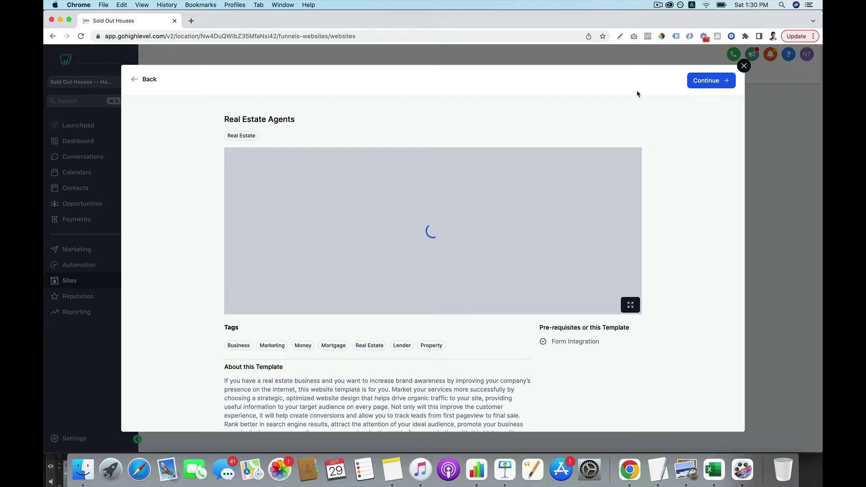
{"action": "left_click", "coordinate": [705, 86]}
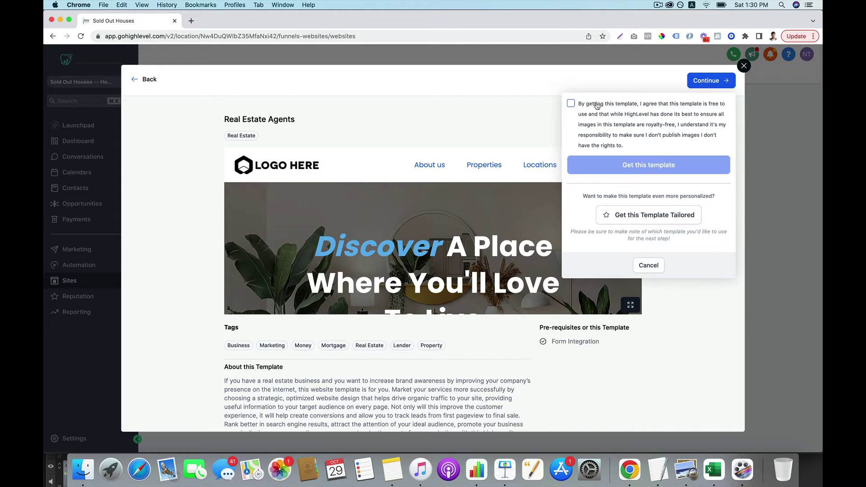
{"action": "left_click", "coordinate": [571, 103]}
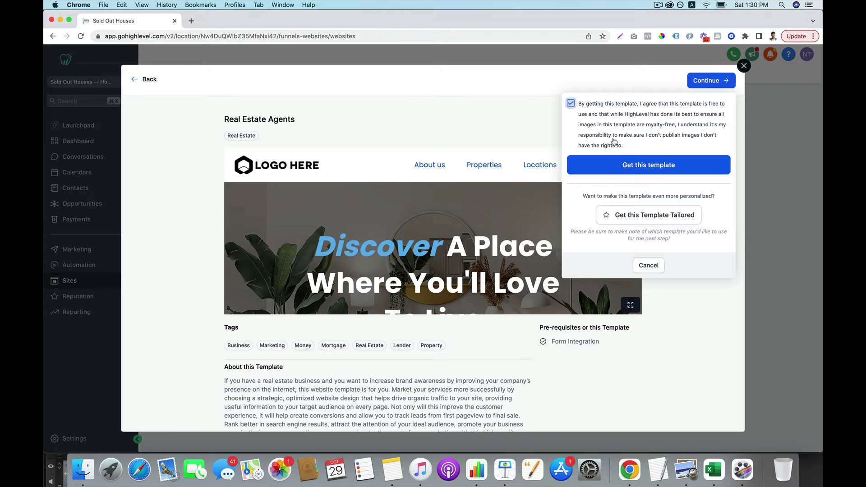
{"action": "left_click", "coordinate": [633, 164]}
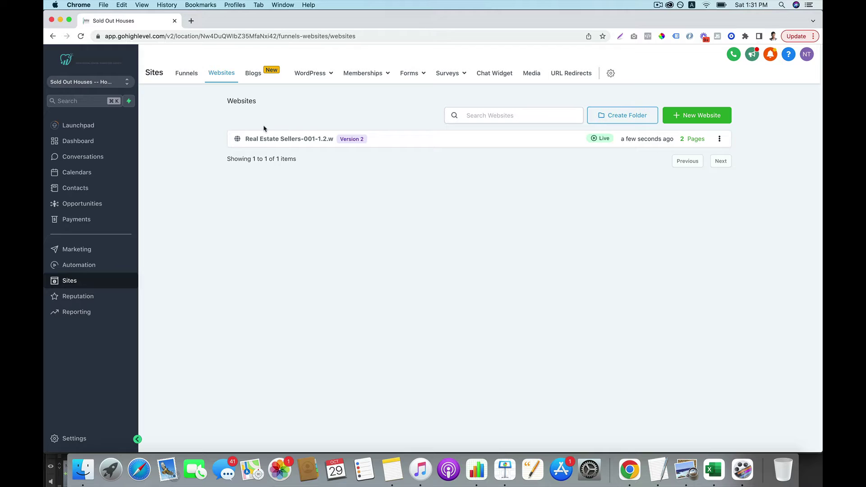
Step: Open the Real Estate Sellers-001-1.2.w website and edit its Home page in the same browser tab
{"action": "left_click", "coordinate": [306, 142]}
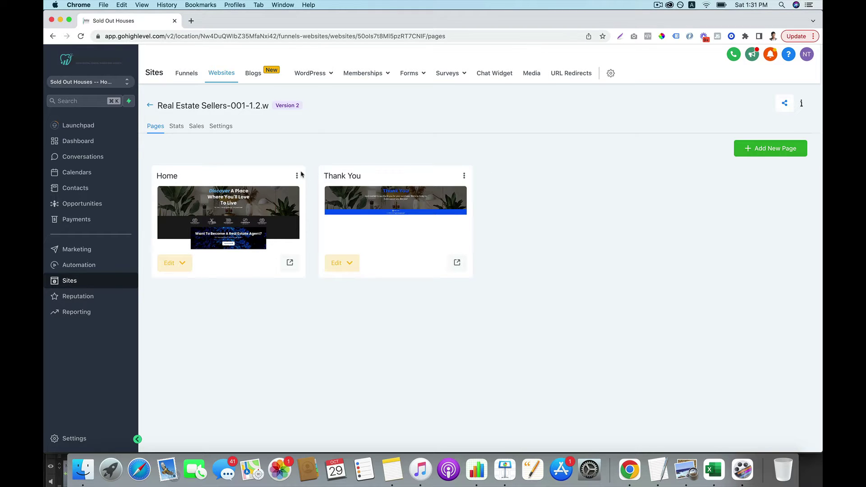
{"action": "left_click", "coordinate": [180, 265]}
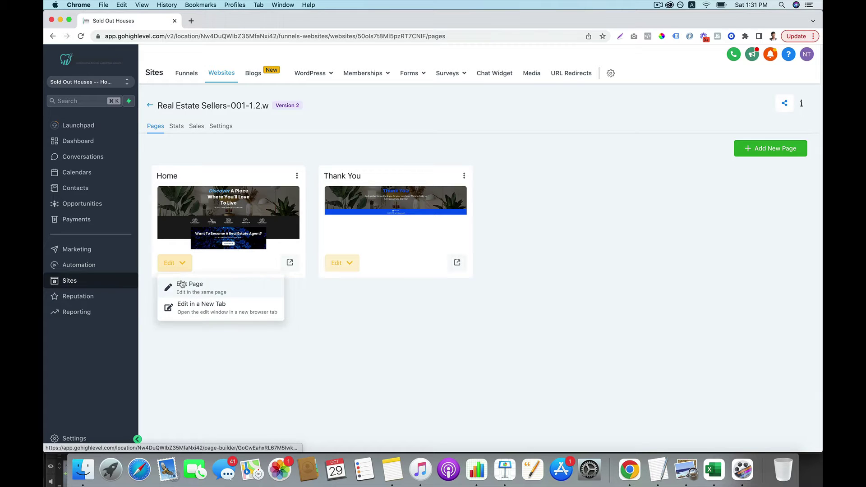
{"action": "left_click", "coordinate": [182, 284]}
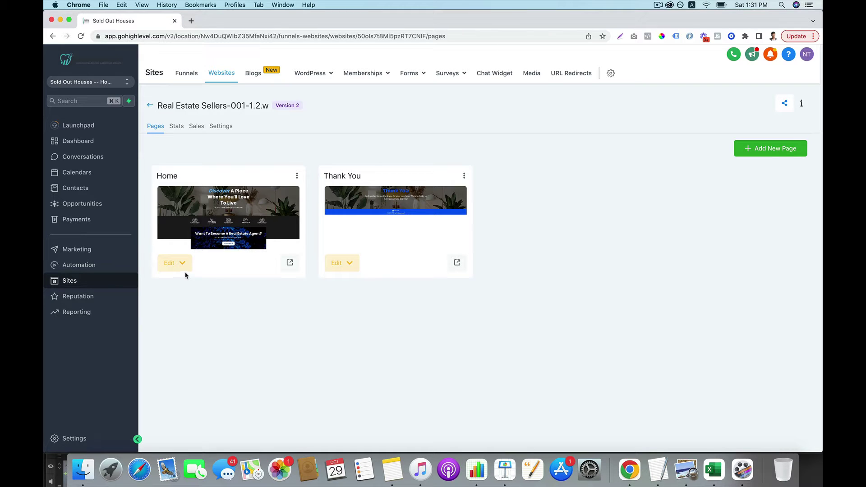
{"action": "left_click", "coordinate": [182, 270]}
{"action": "left_click", "coordinate": [188, 285]}
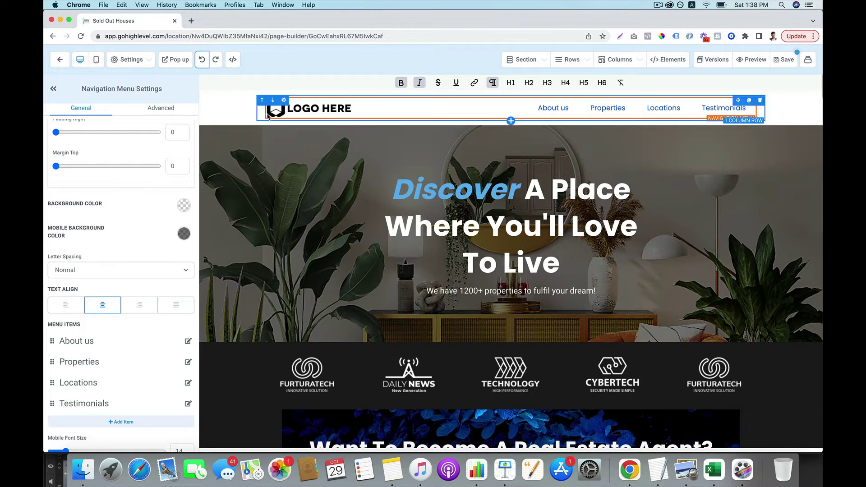
Step: Look through the Home page's sections and review the settings available for the hero headline
{"action": "scroll", "coordinate": [241, 171], "scroll_direction": "down", "scroll_amount": 6}
{"action": "scroll", "coordinate": [242, 170], "scroll_direction": "down", "scroll_amount": 10}
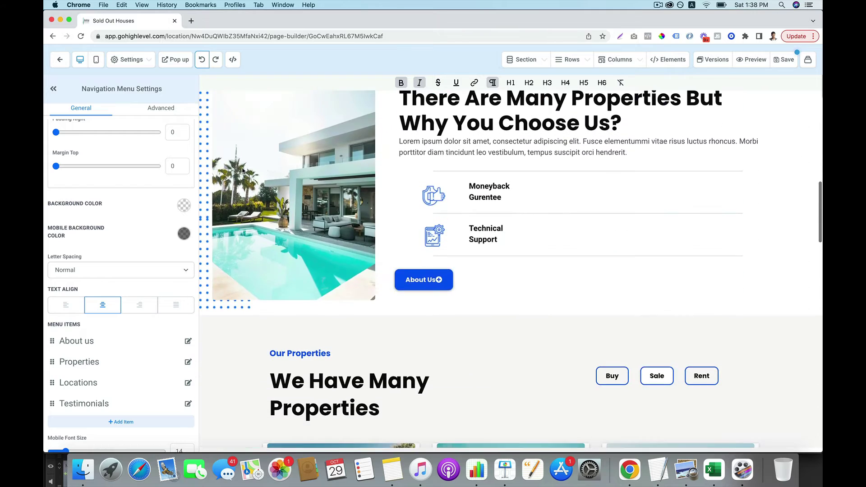
{"action": "scroll", "coordinate": [242, 170], "scroll_direction": "down", "scroll_amount": 7}
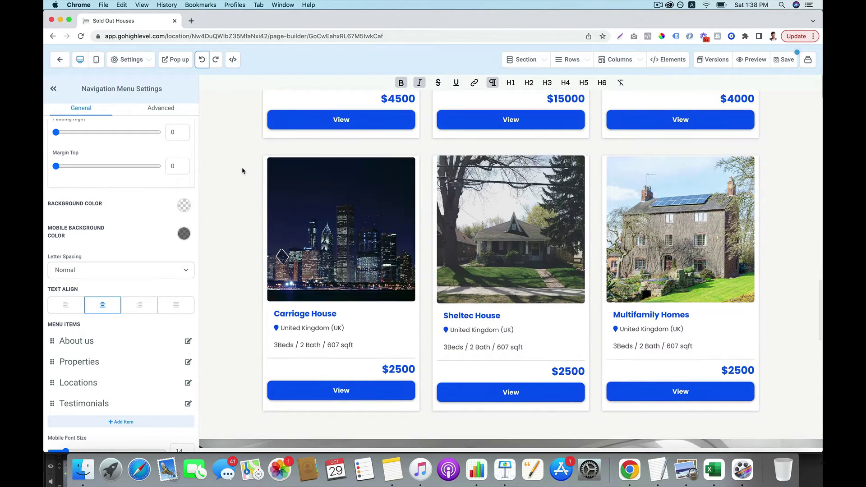
{"action": "scroll", "coordinate": [242, 170], "scroll_direction": "up", "scroll_amount": 20}
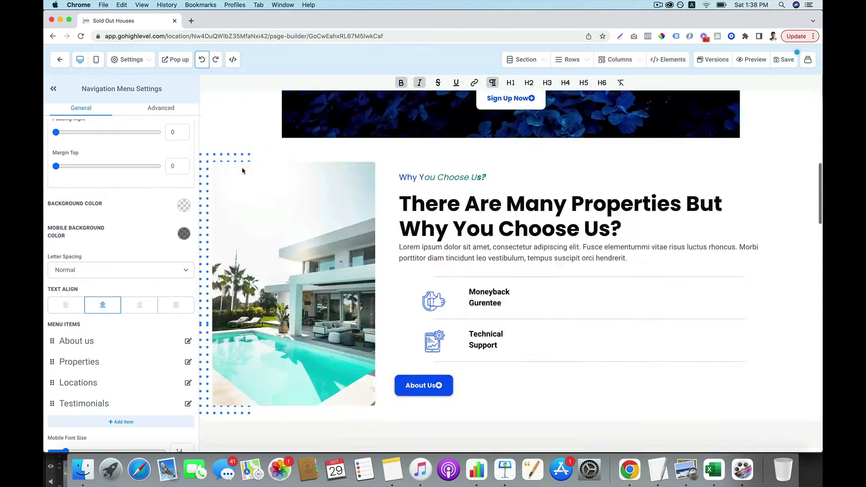
{"action": "left_click", "coordinate": [435, 183]}
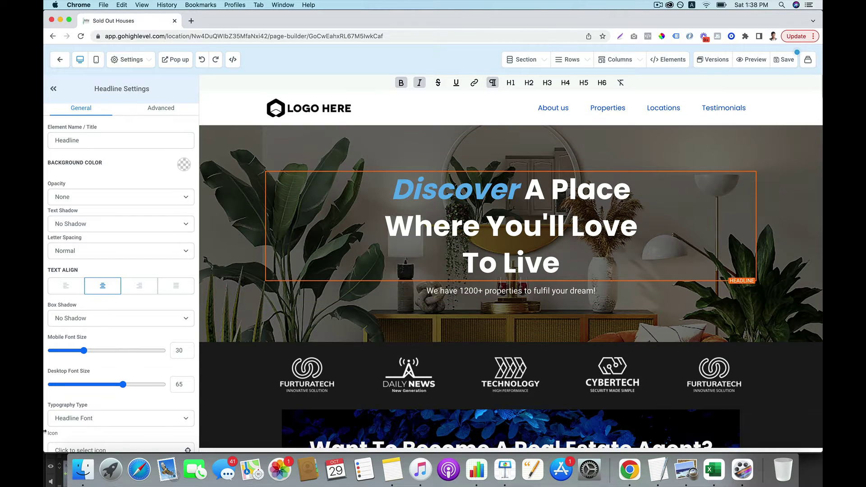
{"action": "scroll", "coordinate": [176, 334], "scroll_direction": "down", "scroll_amount": 15}
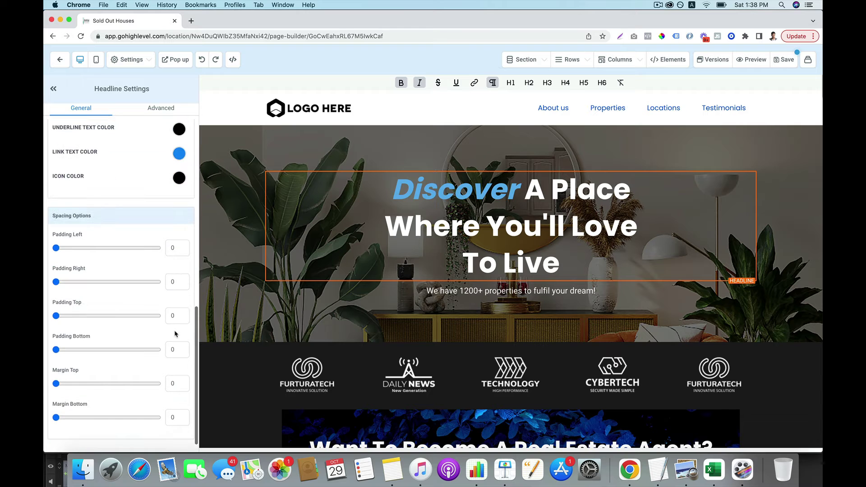
{"action": "scroll", "coordinate": [160, 292], "scroll_direction": "up", "scroll_amount": 20}
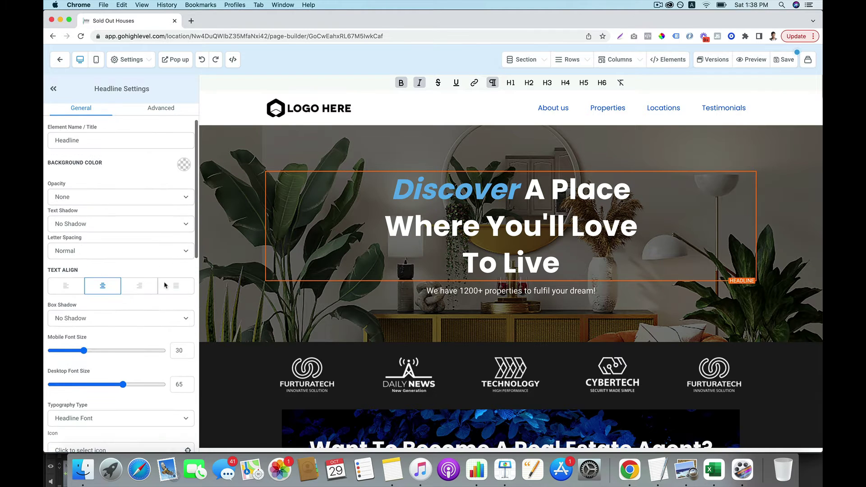
Step: Replace the navigation menu's brand logo with S.O.H_WINNING.png from the media library
{"action": "left_click", "coordinate": [341, 105]}
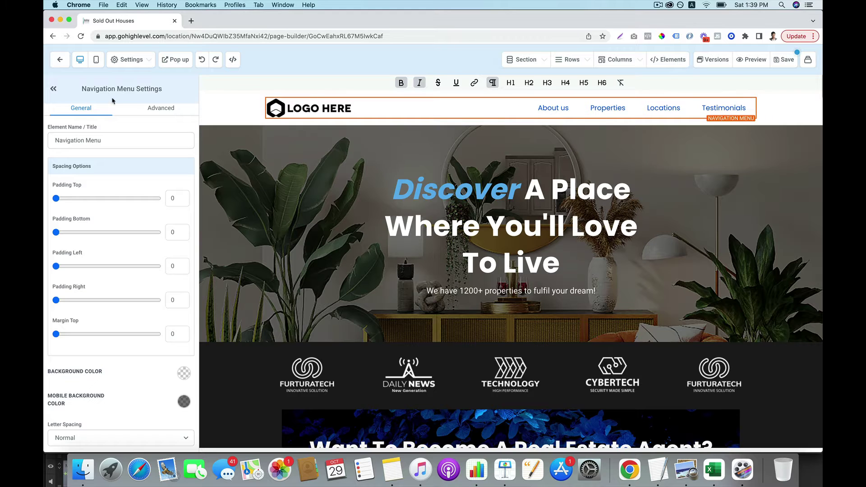
{"action": "scroll", "coordinate": [130, 232], "scroll_direction": "down", "scroll_amount": 15}
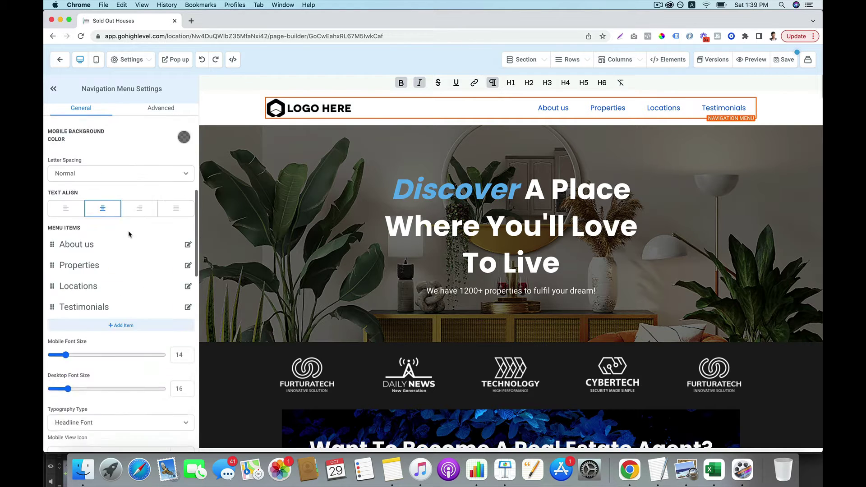
{"action": "scroll", "coordinate": [129, 234], "scroll_direction": "down", "scroll_amount": 5}
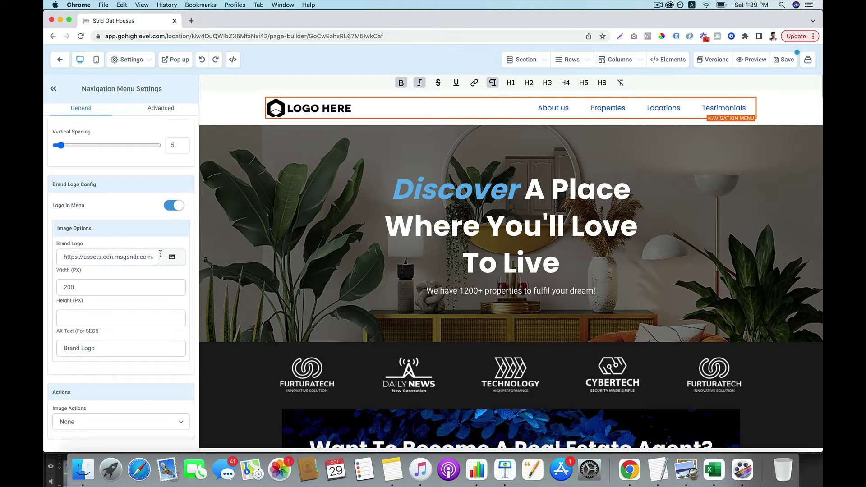
{"action": "left_click", "coordinate": [173, 260]}
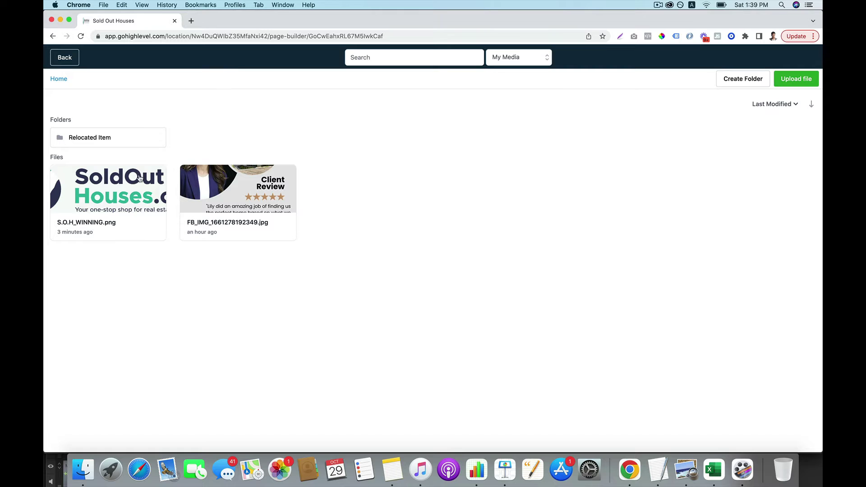
{"action": "left_click", "coordinate": [119, 190]}
{"action": "left_click", "coordinate": [119, 190]}
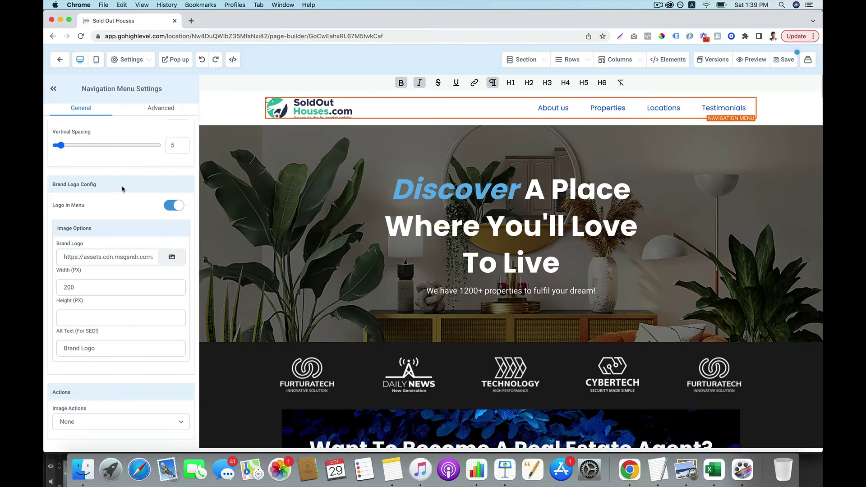
{"action": "scroll", "coordinate": [152, 214], "scroll_direction": "up", "scroll_amount": 10}
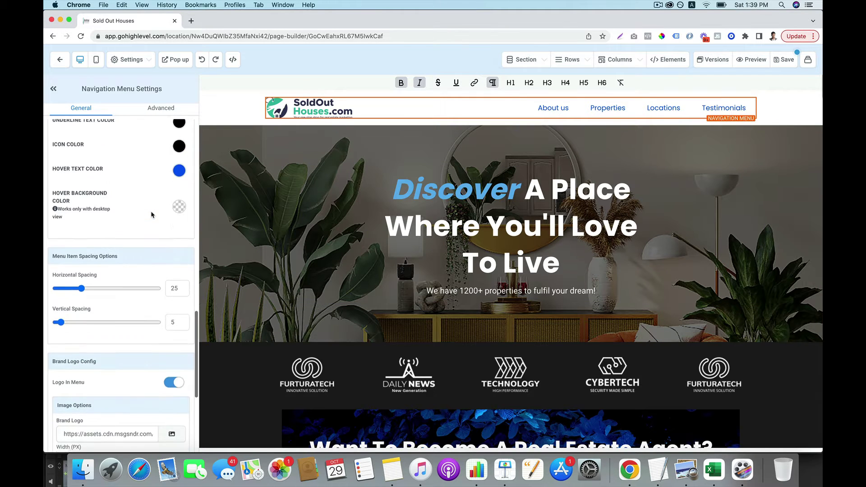
{"action": "scroll", "coordinate": [152, 215], "scroll_direction": "up", "scroll_amount": 3}
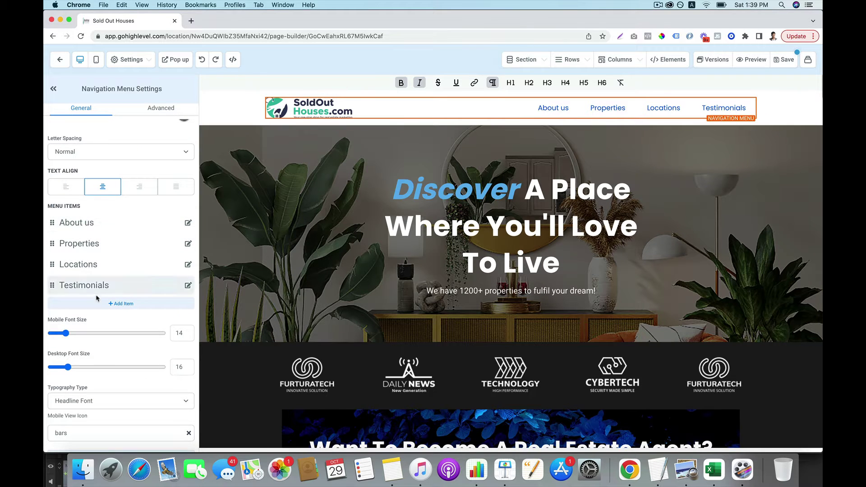
{"action": "left_click", "coordinate": [121, 304]}
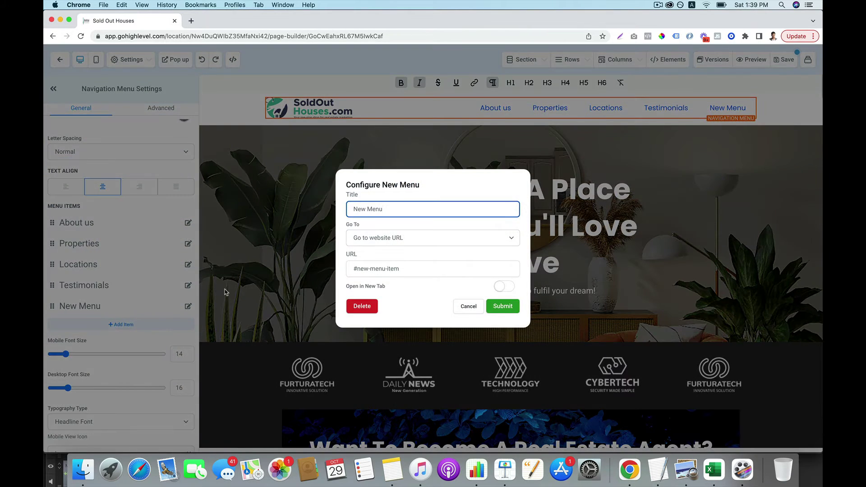
{"action": "key", "text": "super+a"}
{"action": "type", "text": "231231"}
{"action": "left_click", "coordinate": [385, 242]}
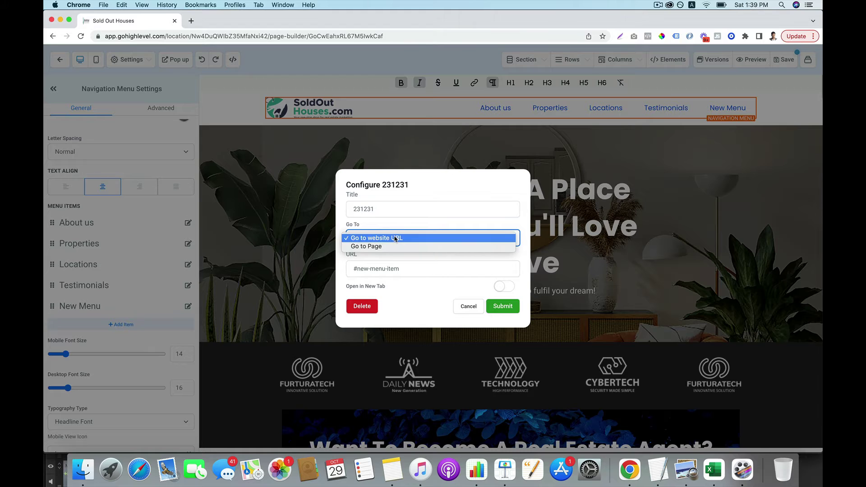
{"action": "left_click", "coordinate": [388, 238]}
{"action": "triple_click", "coordinate": [388, 271]}
{"action": "type", "text": "ht"}
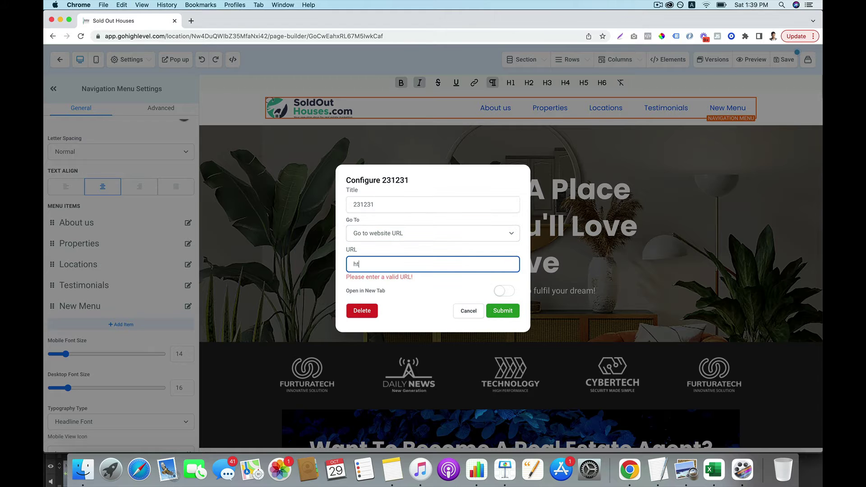
{"action": "type", "text": "tps://getcffreetrial.com"}
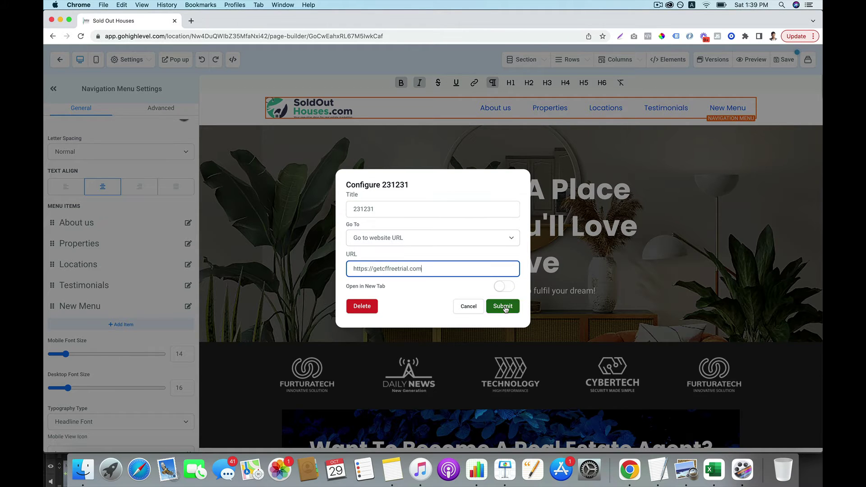
{"action": "left_click", "coordinate": [505, 287]}
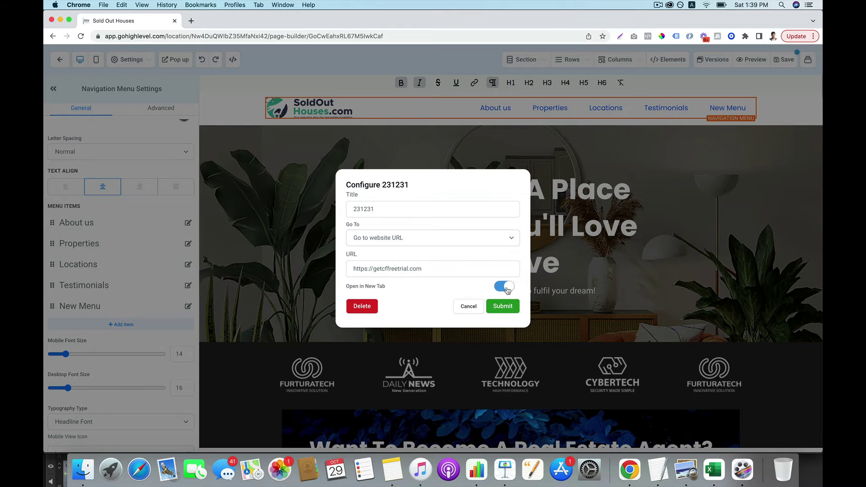
Step: Retitle the new menu item "Get Free Trial" and submit its configuration
{"action": "left_click", "coordinate": [435, 216]}
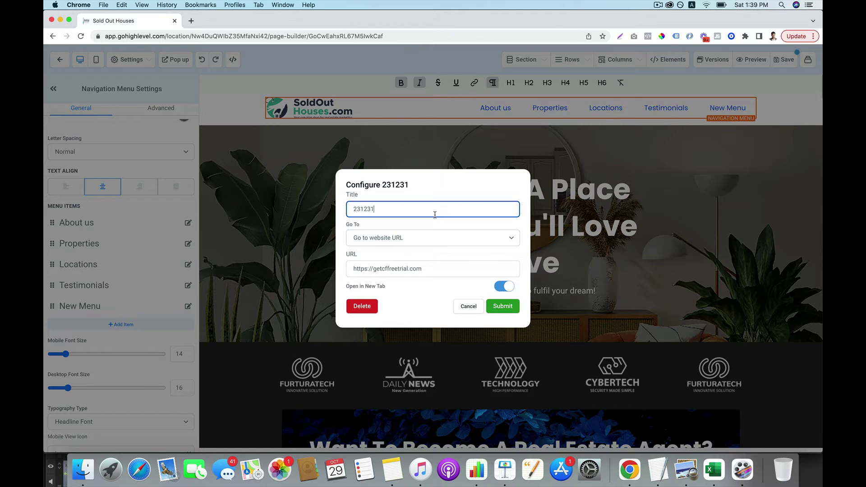
{"action": "key", "text": "super+a"}
{"action": "type", "text": "Get Free TR"}
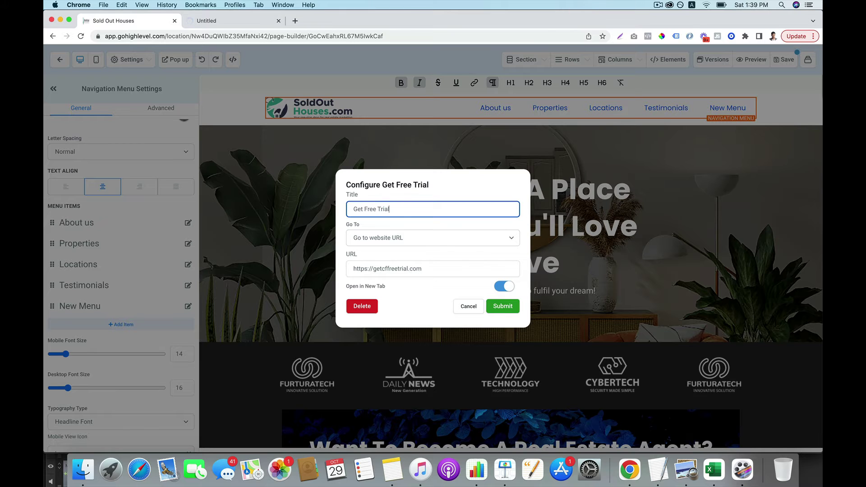
{"action": "left_click", "coordinate": [504, 307]}
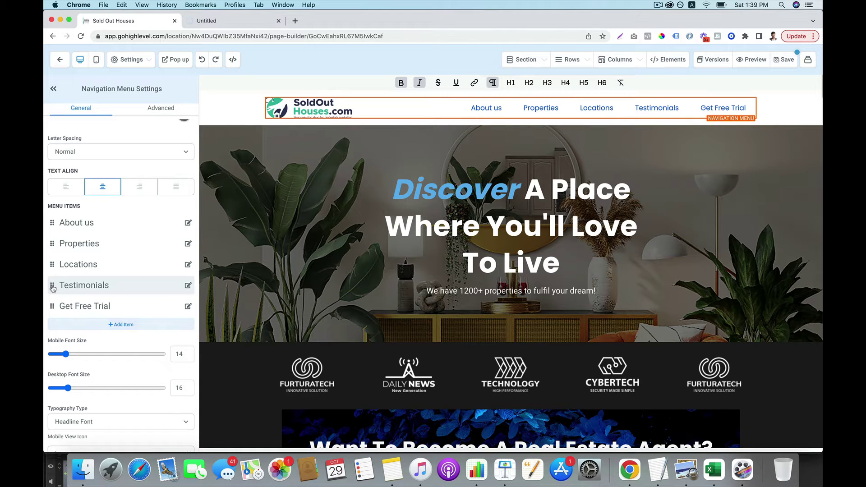
{"action": "left_click", "coordinate": [188, 286]}
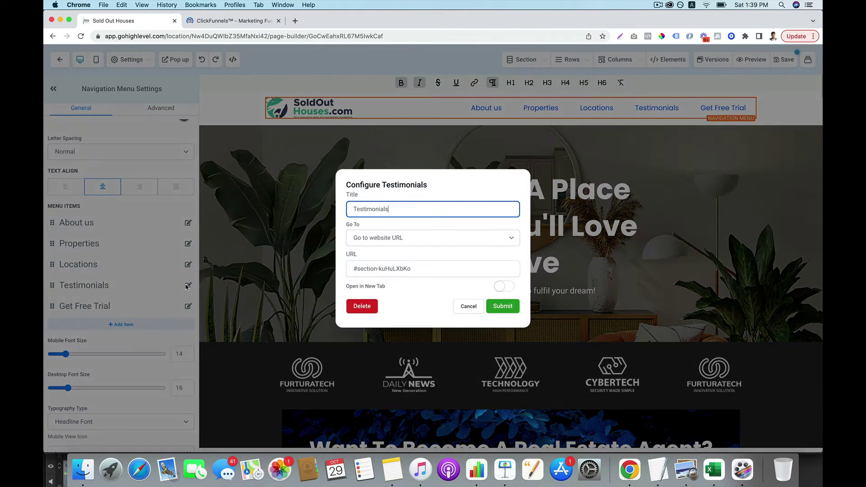
{"action": "left_click", "coordinate": [361, 306]}
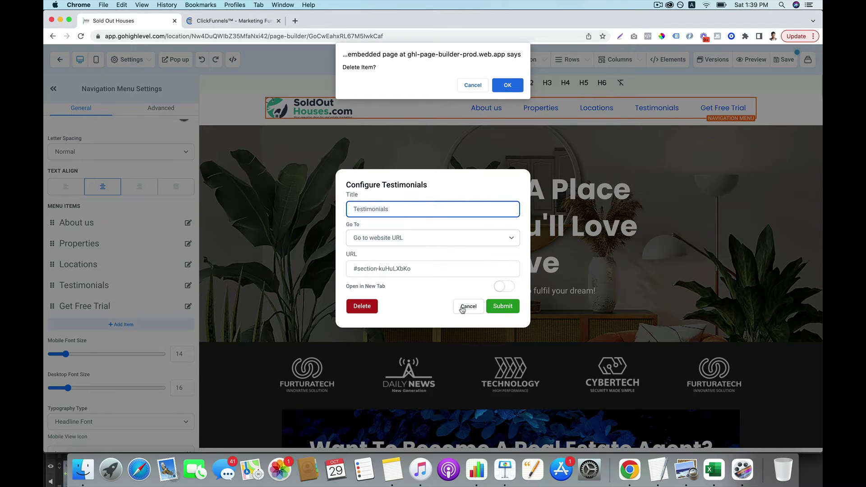
{"action": "left_click", "coordinate": [474, 85]}
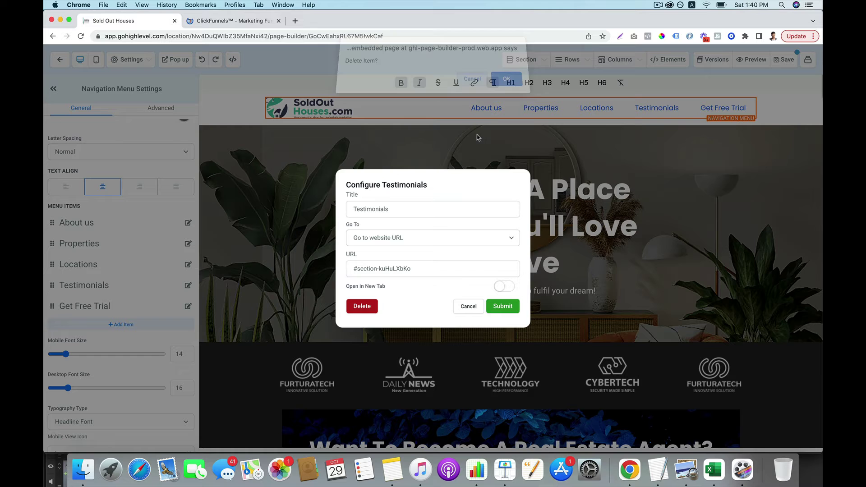
{"action": "left_click", "coordinate": [468, 309]}
Step: Replace the hero headline's text after "Discover" with "A Dream Home For You"
{"action": "scroll", "coordinate": [451, 294], "scroll_direction": "down", "scroll_amount": 3}
{"action": "scroll", "coordinate": [451, 294], "scroll_direction": "up", "scroll_amount": 5}
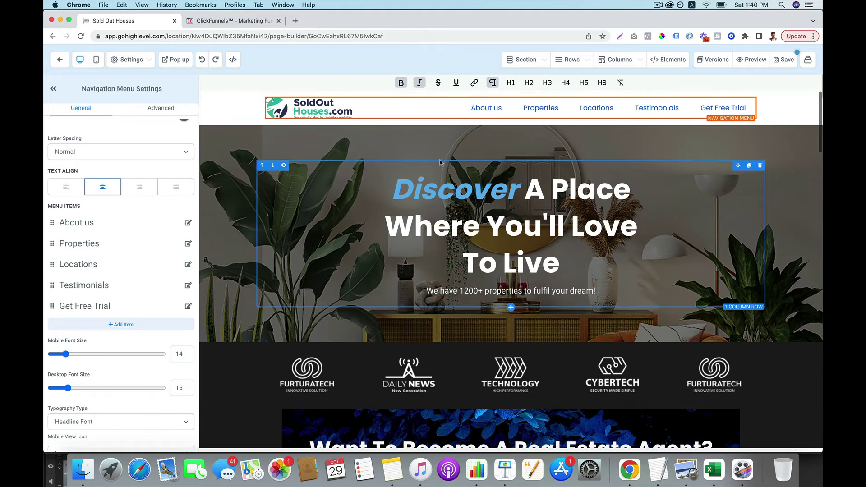
{"action": "left_click", "coordinate": [480, 240]}
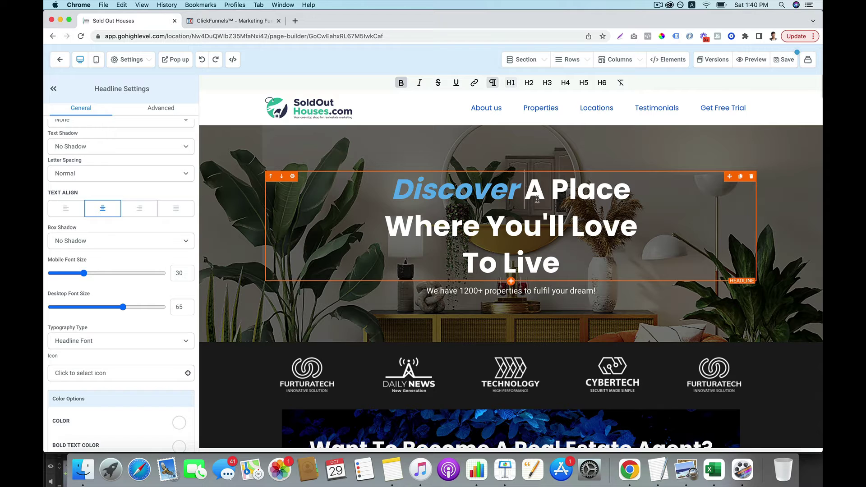
{"action": "left_click_drag", "start_coordinate": [525, 189], "coordinate": [582, 252]}
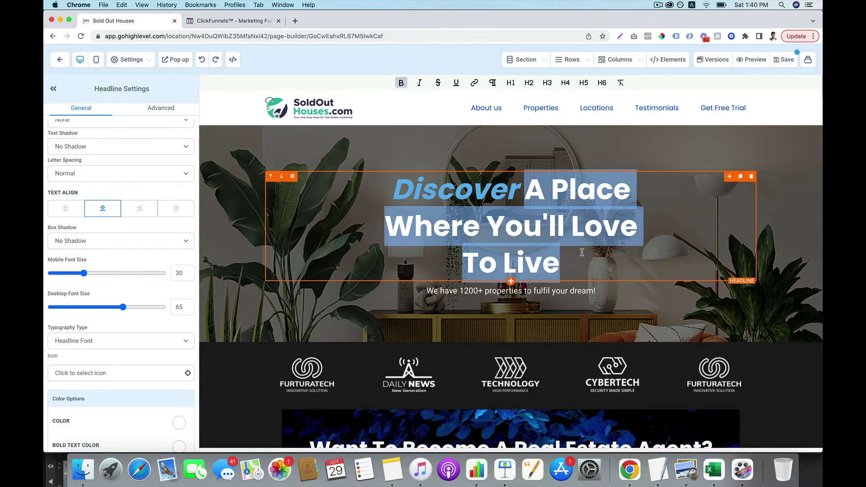
{"action": "type", "text": "A Dream"}
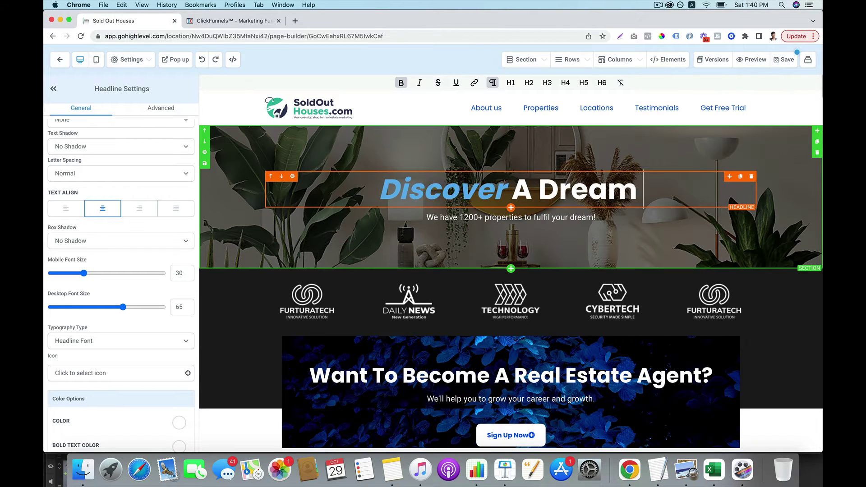
{"action": "type", "text": " Home"}
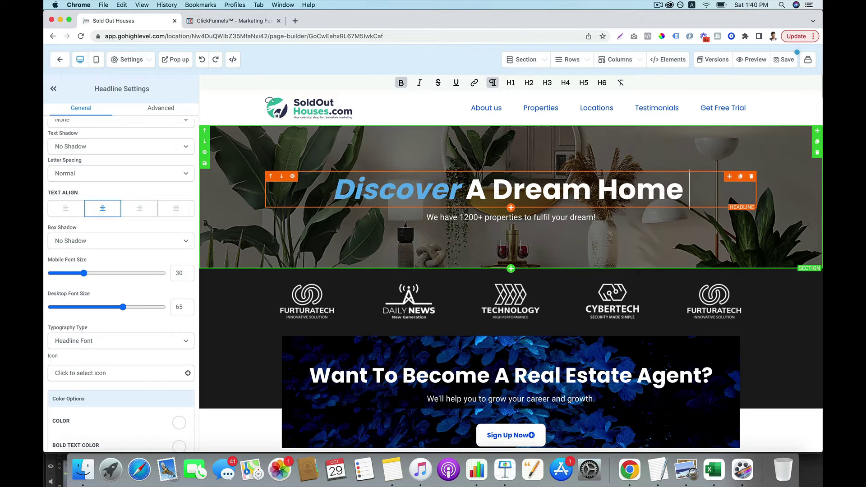
{"action": "type", "text": " For You"}
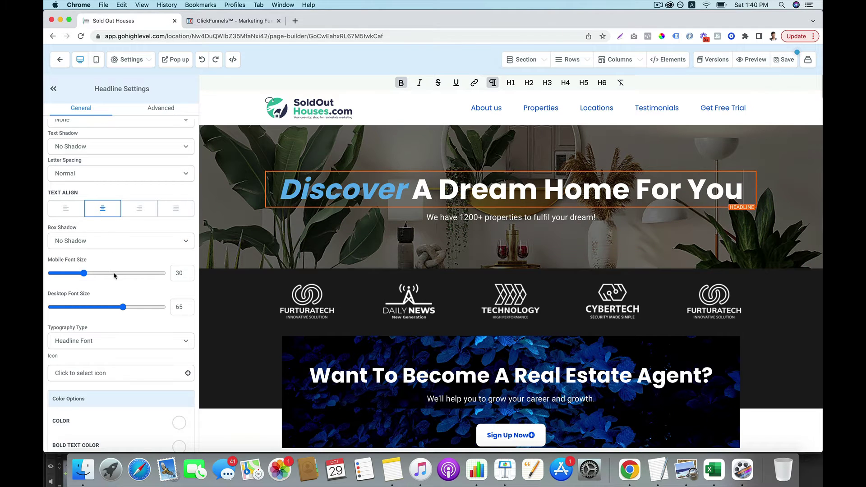
Step: Set the hero headline's desktop font size to 74
{"action": "scroll", "coordinate": [113, 282], "scroll_direction": "up", "scroll_amount": 2}
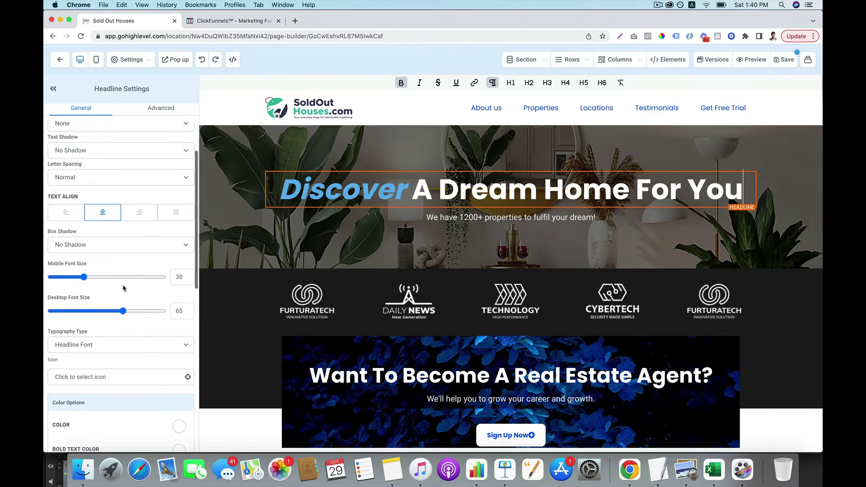
{"action": "scroll", "coordinate": [123, 287], "scroll_direction": "down", "scroll_amount": 2}
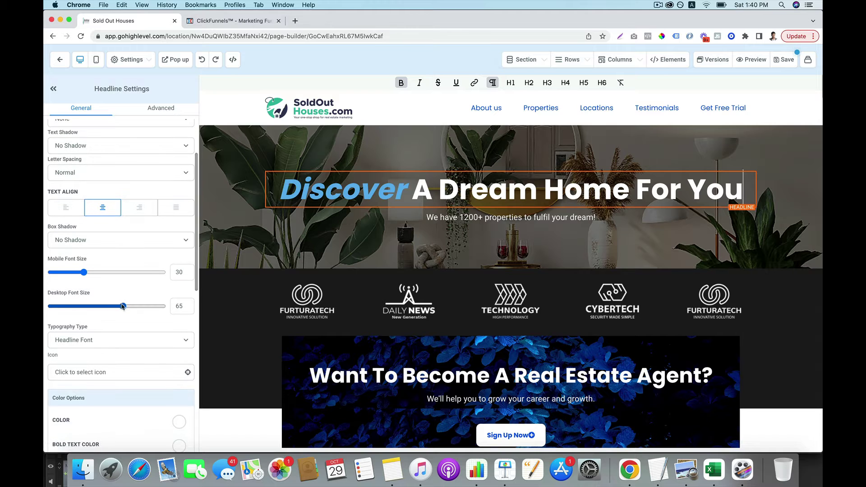
{"action": "mouse_move", "coordinate": [122, 305]}
{"action": "left_mouse_down"}
{"action": "mouse_move", "coordinate": [145, 307]}
{"action": "mouse_move", "coordinate": [84, 306]}
{"action": "mouse_move", "coordinate": [133, 306]}
{"action": "left_mouse_up"}
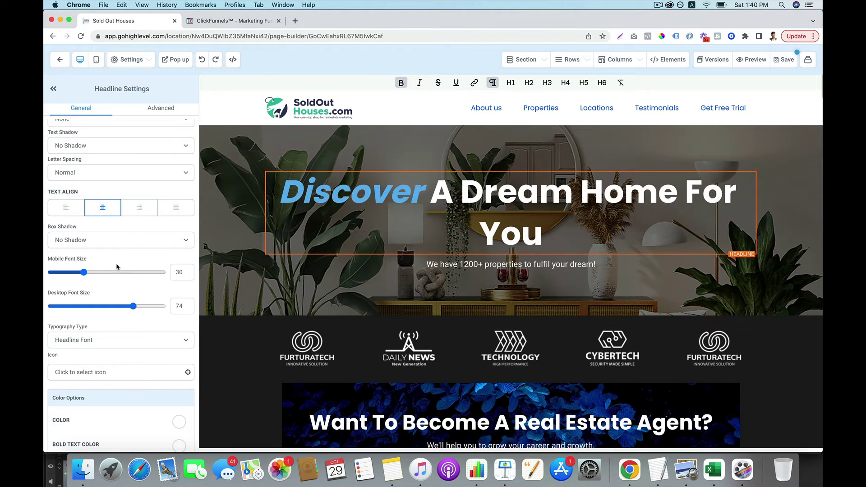
Step: Try red and orange as the hero headline's bold text color, and set it back to white
{"action": "scroll", "coordinate": [114, 298], "scroll_direction": "down", "scroll_amount": 10}
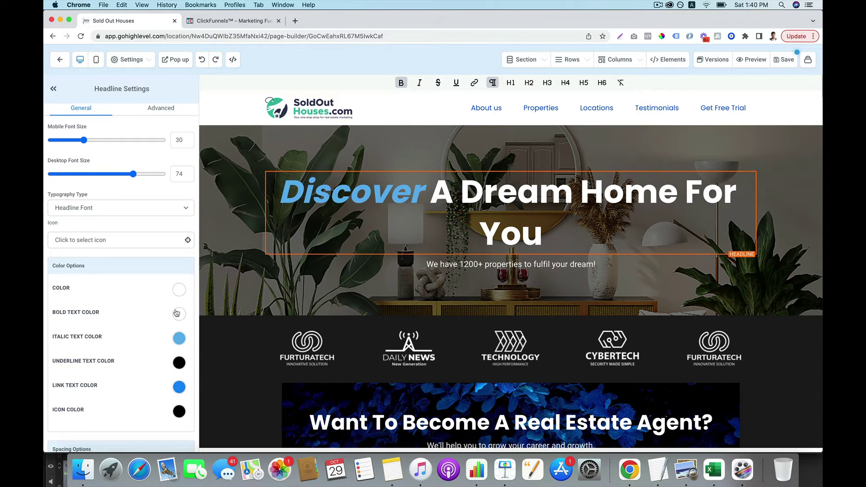
{"action": "left_click", "coordinate": [179, 314]}
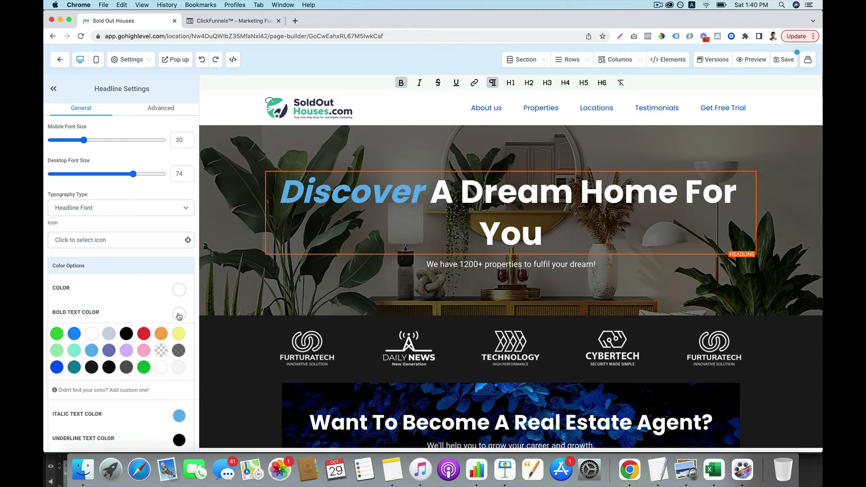
{"action": "left_click", "coordinate": [144, 334]}
{"action": "left_click", "coordinate": [161, 333]}
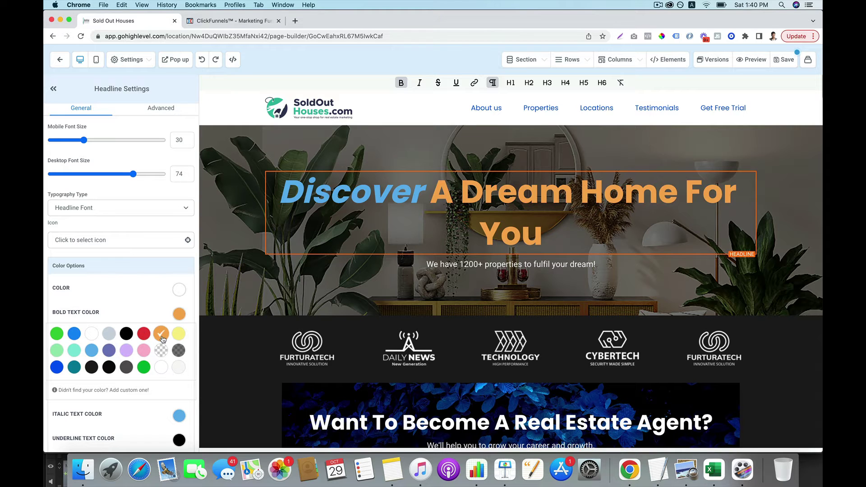
{"action": "left_click", "coordinate": [90, 334]}
Step: Replace the first partner logo below the hero with FB_IMG_1661278192349.jpg from the media library
{"action": "left_click", "coordinate": [289, 343]}
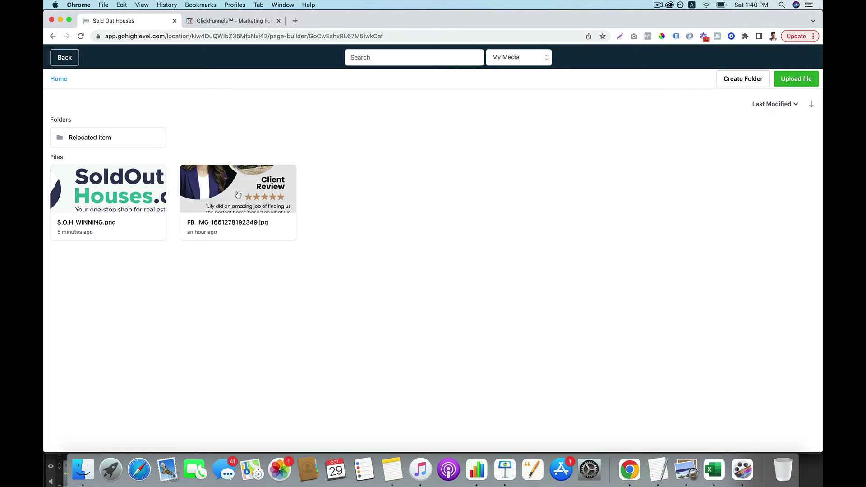
{"action": "left_click", "coordinate": [238, 194]}
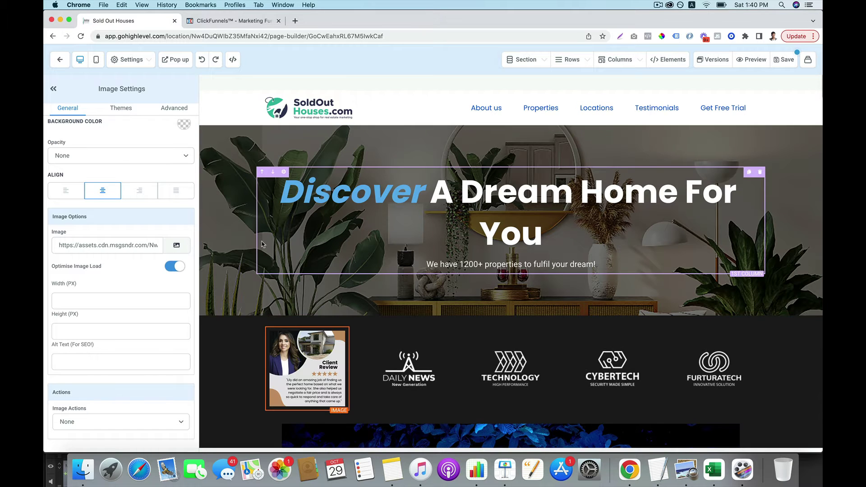
Step: Save the page and enter "real estate" as its SEO title and description
{"action": "scroll", "coordinate": [311, 334], "scroll_direction": "down", "scroll_amount": 2}
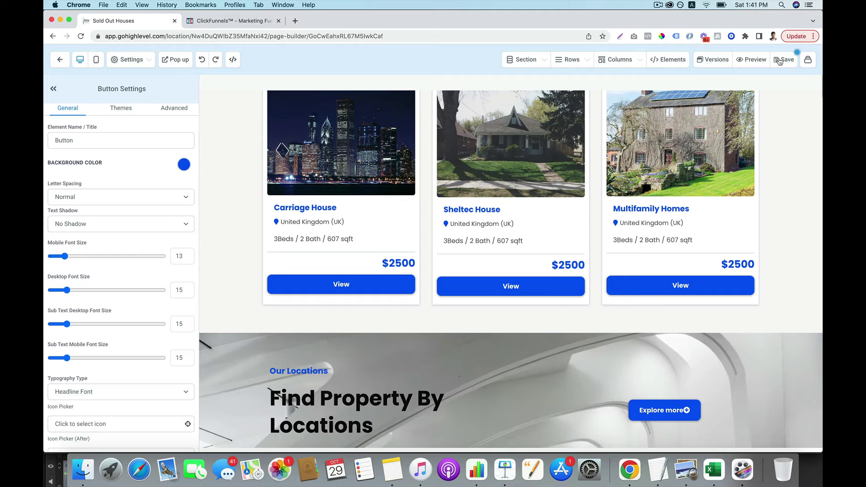
{"action": "left_click", "coordinate": [784, 63]}
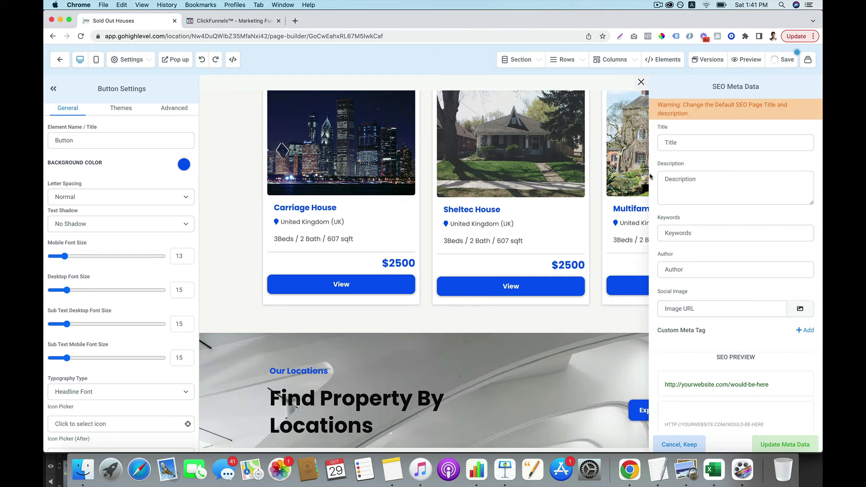
{"action": "left_click", "coordinate": [688, 142]}
{"action": "type", "text": "real estate"}
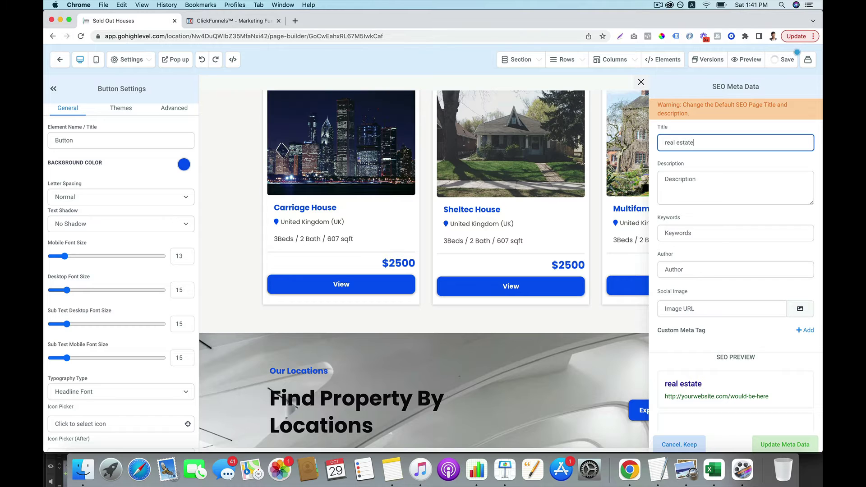
{"action": "left_click", "coordinate": [682, 174]}
{"action": "type", "text": "tate"}
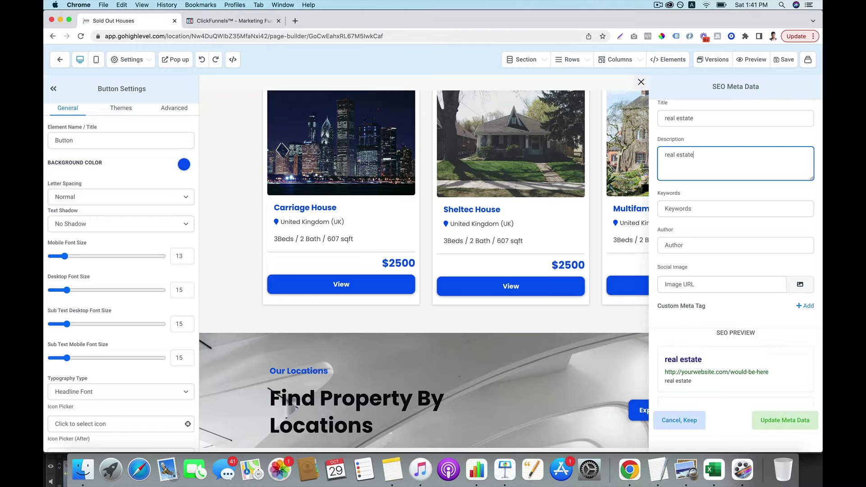
Step: Copy the SEO description into the keywords and update the page's meta data
{"action": "key", "text": "super+a"}
{"action": "key", "text": "super+c"}
{"action": "left_click", "coordinate": [702, 207]}
{"action": "key", "text": "super+v"}
{"action": "left_click", "coordinate": [722, 278]}
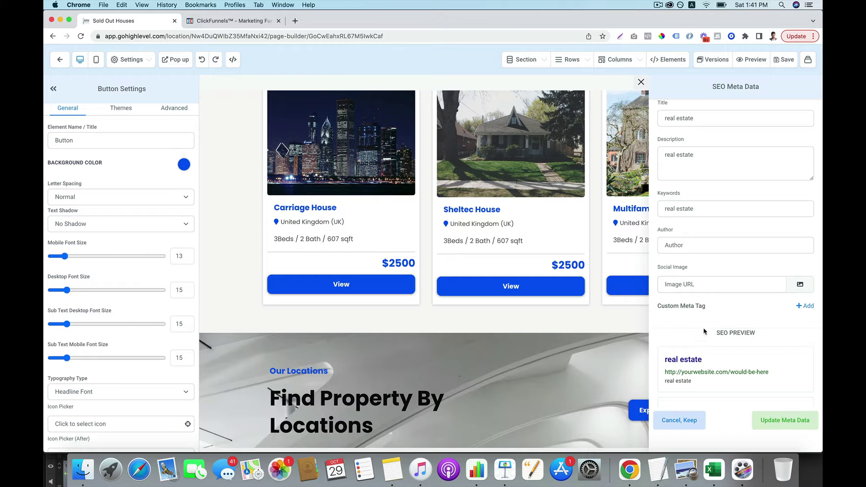
{"action": "left_click", "coordinate": [763, 420]}
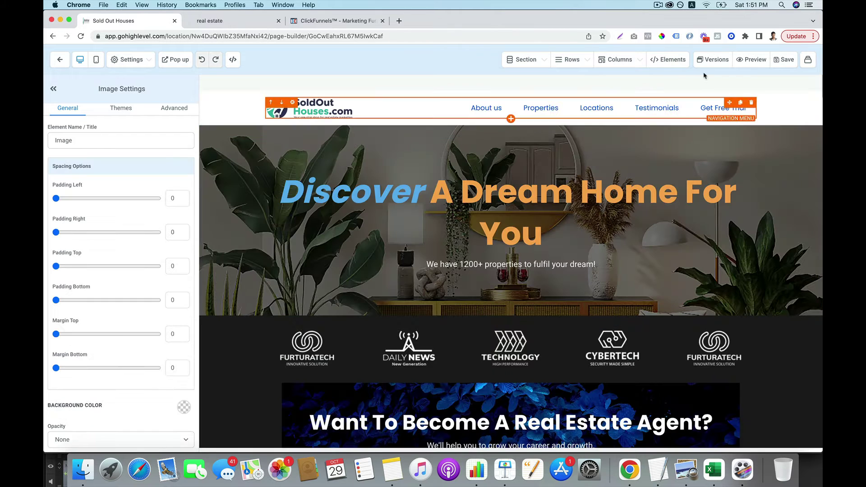
Step: Preview the Home page and look through its sections
{"action": "left_click", "coordinate": [753, 61]}
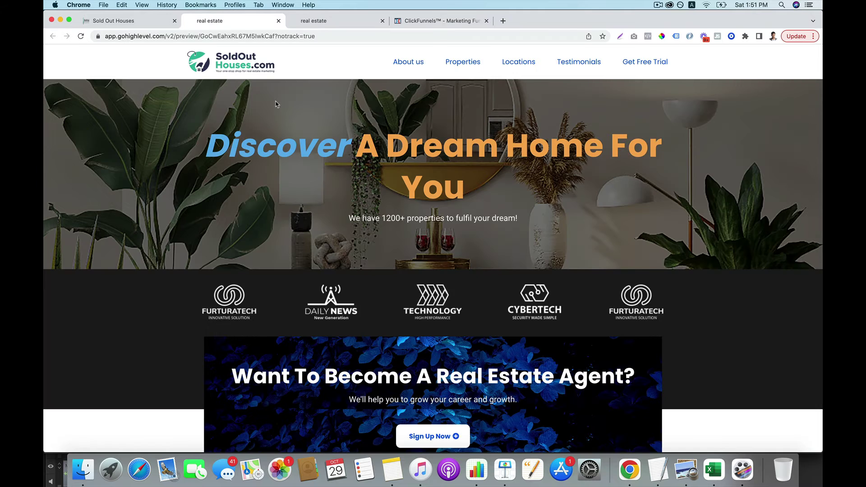
{"action": "scroll", "coordinate": [267, 181], "scroll_direction": "down", "scroll_amount": 10}
{"action": "scroll", "coordinate": [263, 196], "scroll_direction": "up", "scroll_amount": 10}
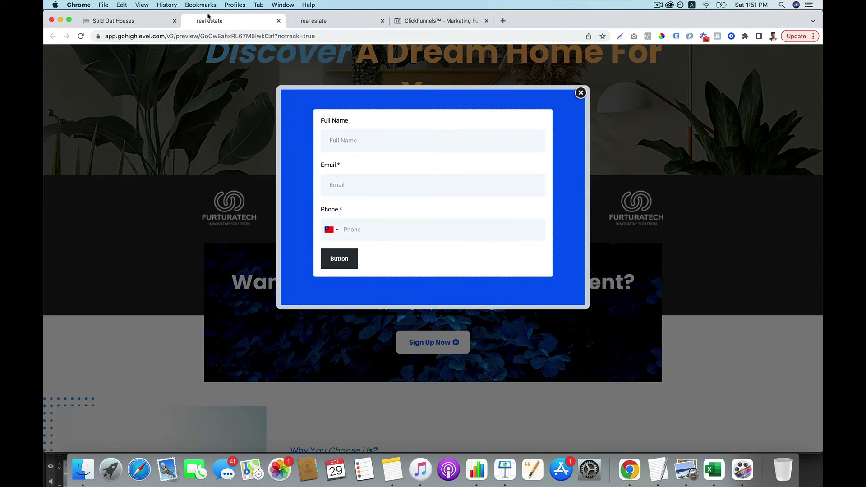
Step: Return to the page editor, open the popup's form settings and view the list of available forms
{"action": "left_click", "coordinate": [150, 21]}
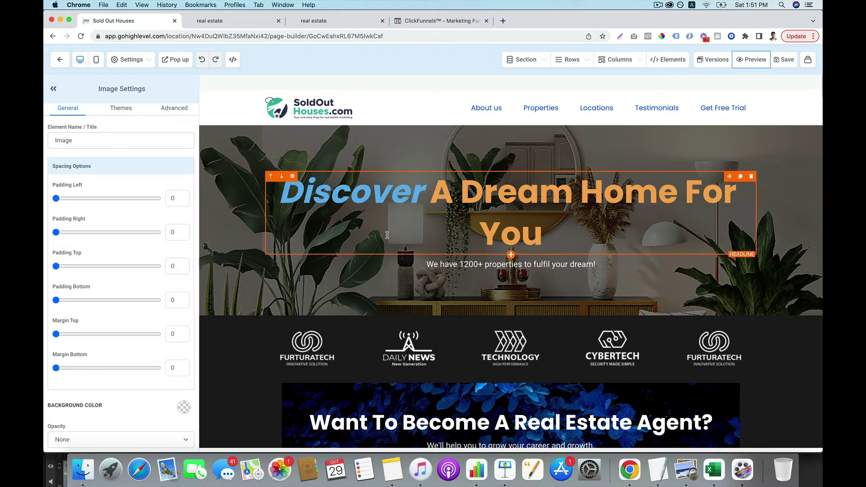
{"action": "left_click", "coordinate": [177, 60]}
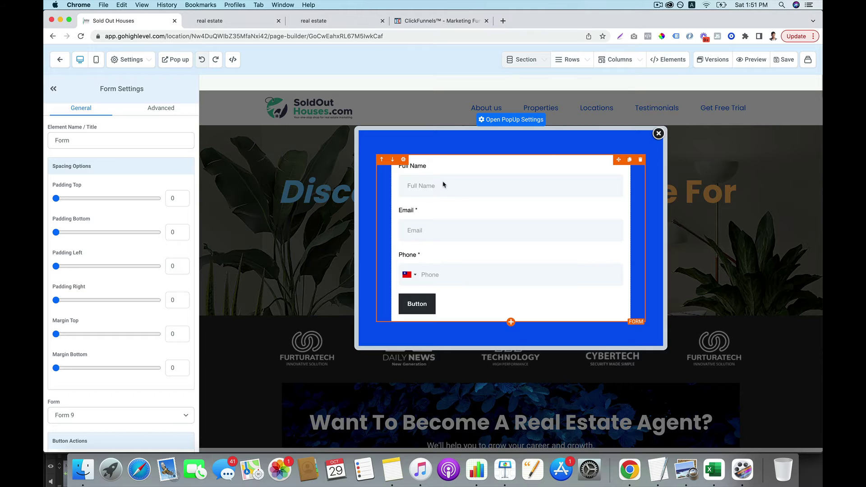
{"action": "scroll", "coordinate": [138, 198], "scroll_direction": "down", "scroll_amount": 2}
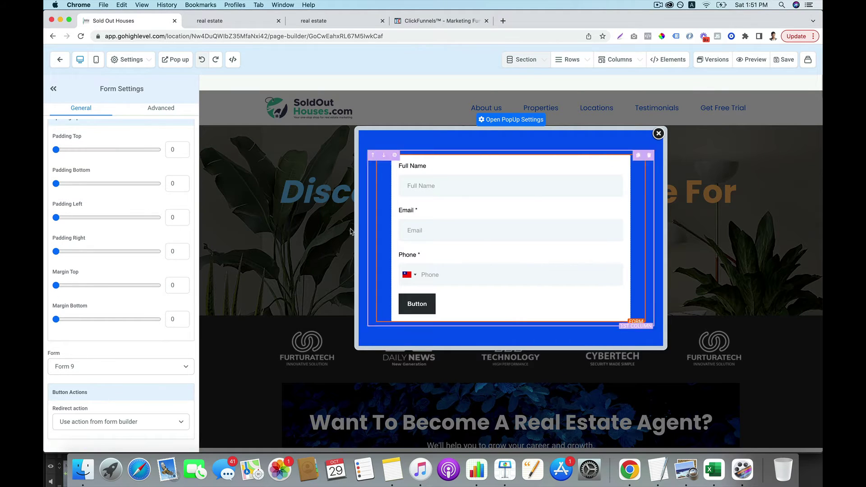
{"action": "left_click", "coordinate": [186, 367]}
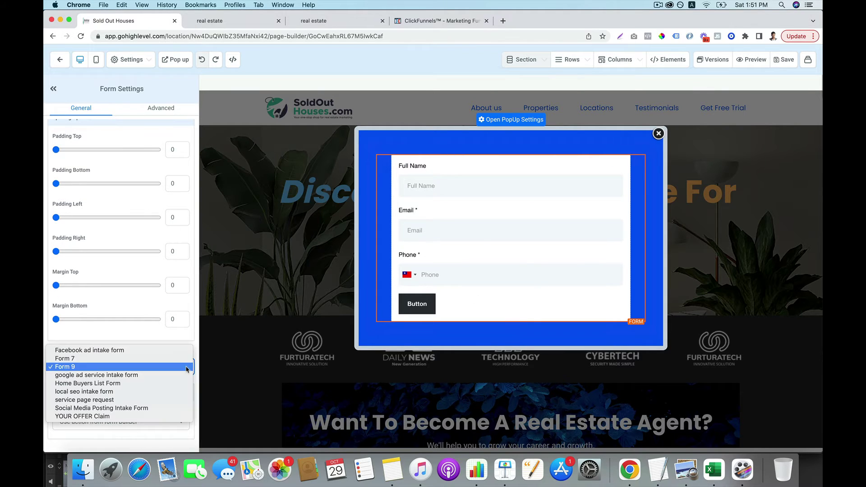
{"action": "left_click", "coordinate": [186, 367]}
{"action": "left_click", "coordinate": [186, 367]}
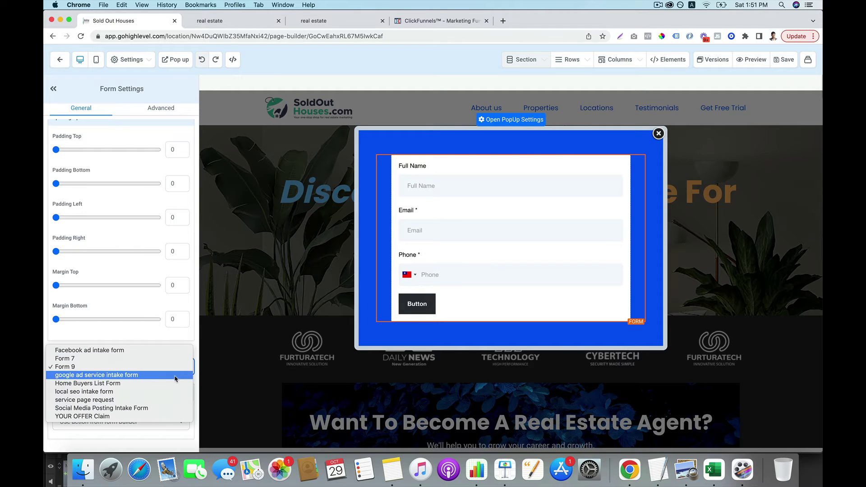
Step: Try the google ad service intake form and the service page request form in the popup, and restore Form 9
{"action": "left_click", "coordinate": [174, 378]}
{"action": "left_click", "coordinate": [187, 367]}
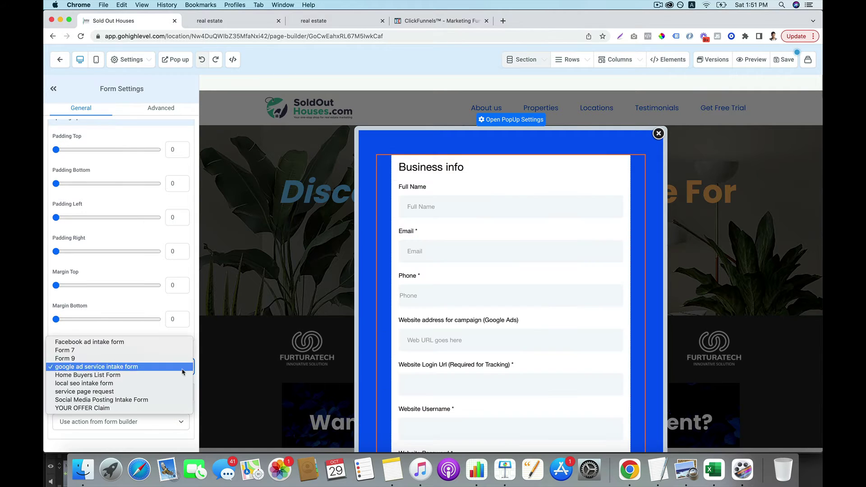
{"action": "left_click", "coordinate": [171, 392]}
{"action": "left_click", "coordinate": [186, 367]}
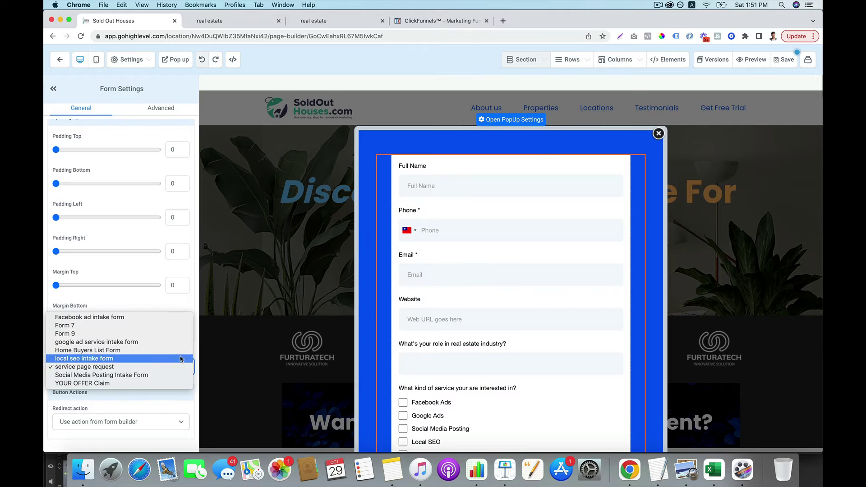
{"action": "left_click", "coordinate": [167, 333]}
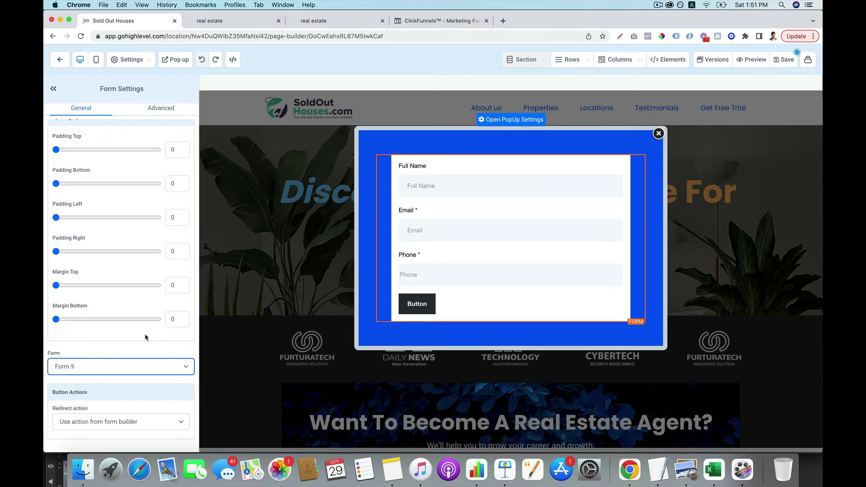
Step: Review the redirect action options available for the popup form's button
{"action": "left_click", "coordinate": [140, 424]}
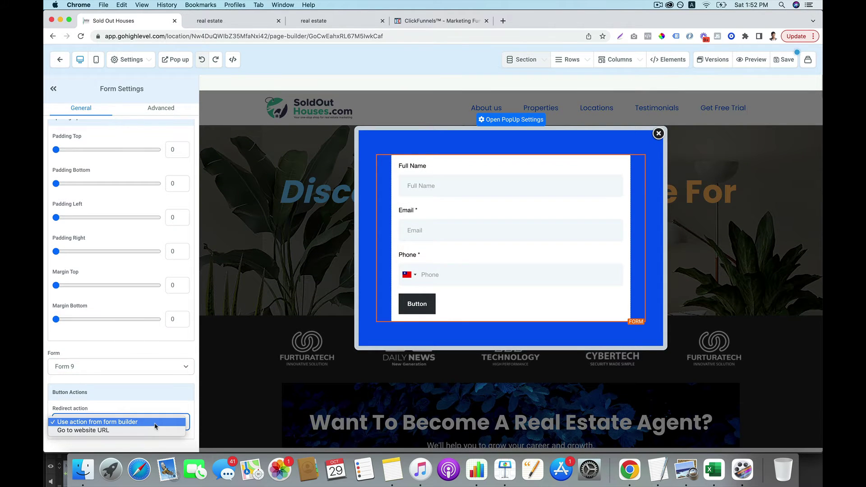
{"action": "left_click", "coordinate": [164, 424]}
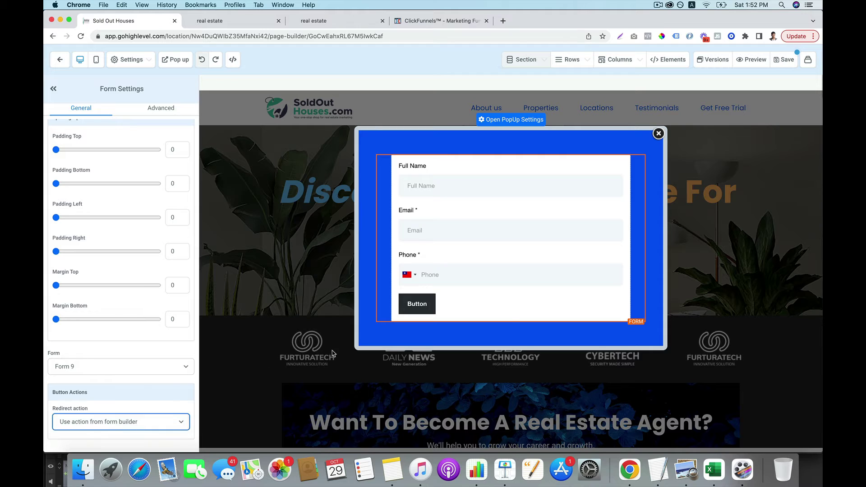
{"action": "left_click", "coordinate": [140, 424]}
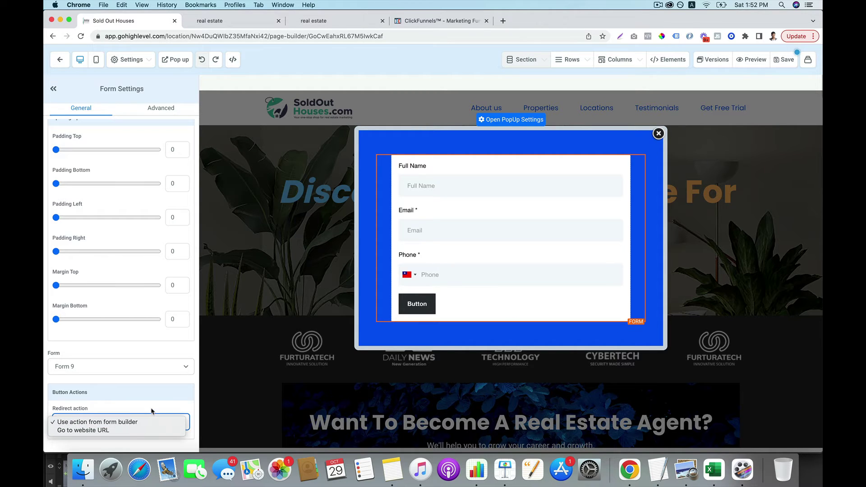
{"action": "left_click", "coordinate": [152, 410]}
{"action": "scroll", "coordinate": [166, 397], "scroll_direction": "up", "scroll_amount": 2}
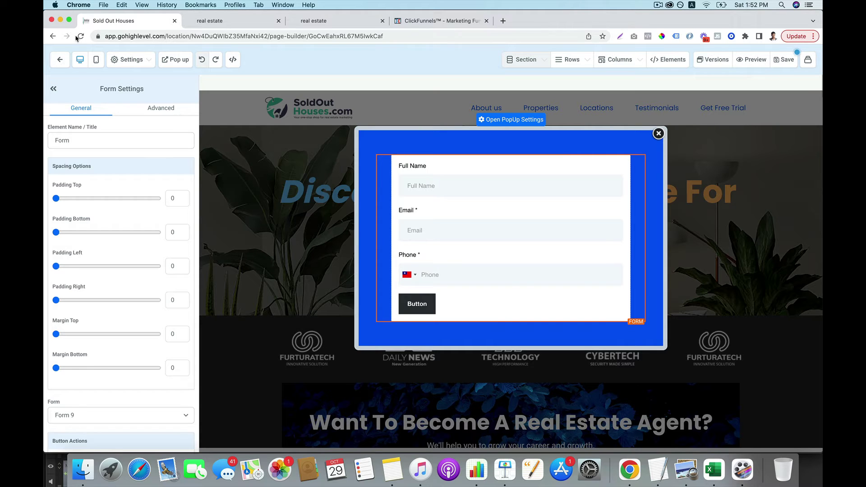
Step: Leave the page editor without saving and create a new blank form in the form builder
{"action": "left_click", "coordinate": [64, 59]}
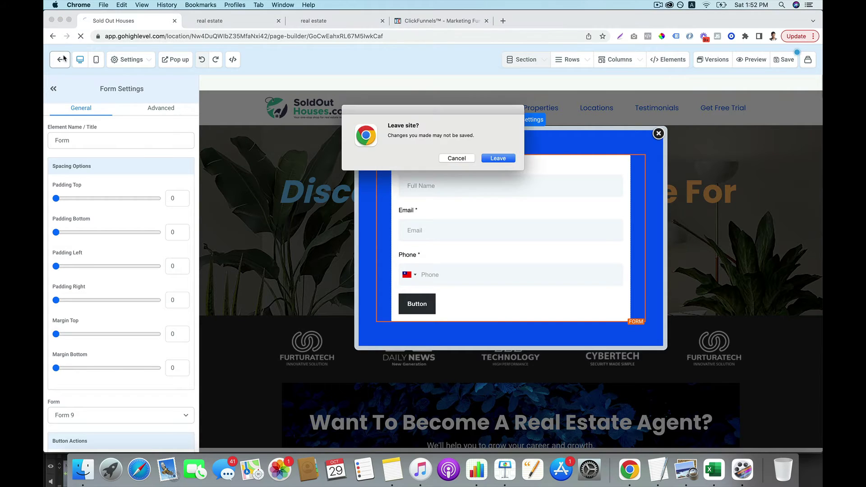
{"action": "left_click", "coordinate": [498, 158]}
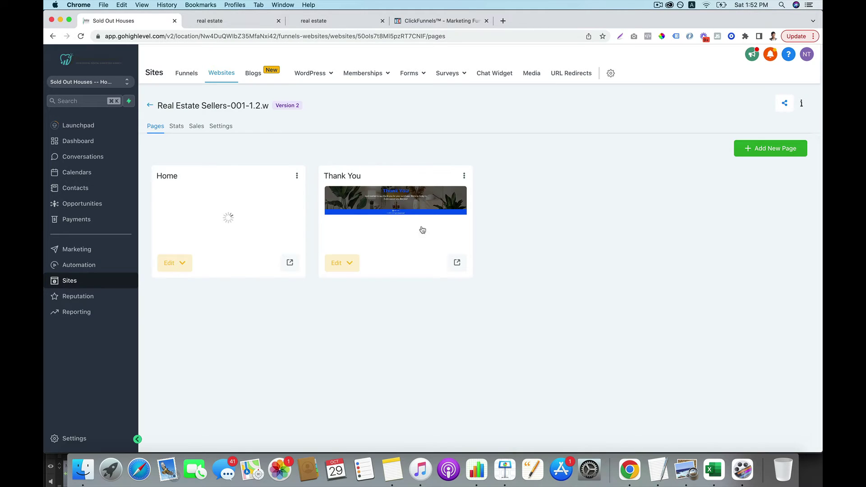
{"action": "mouse_move", "coordinate": [408, 73]}
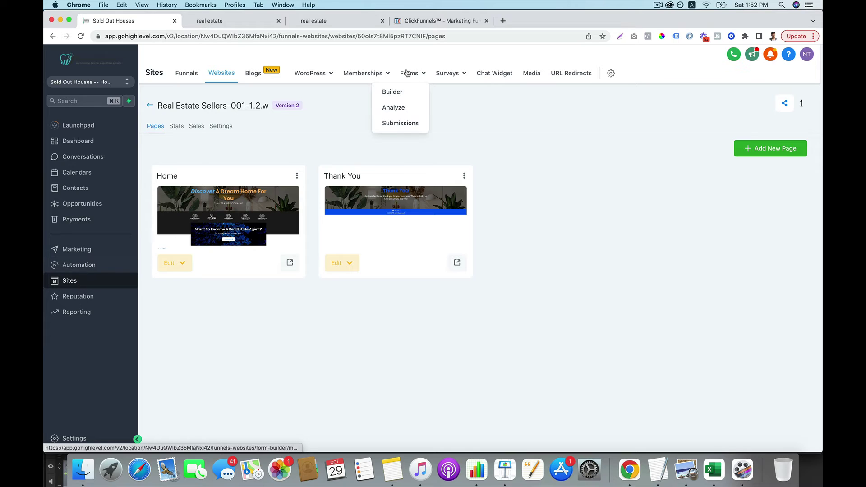
{"action": "left_click", "coordinate": [411, 95]}
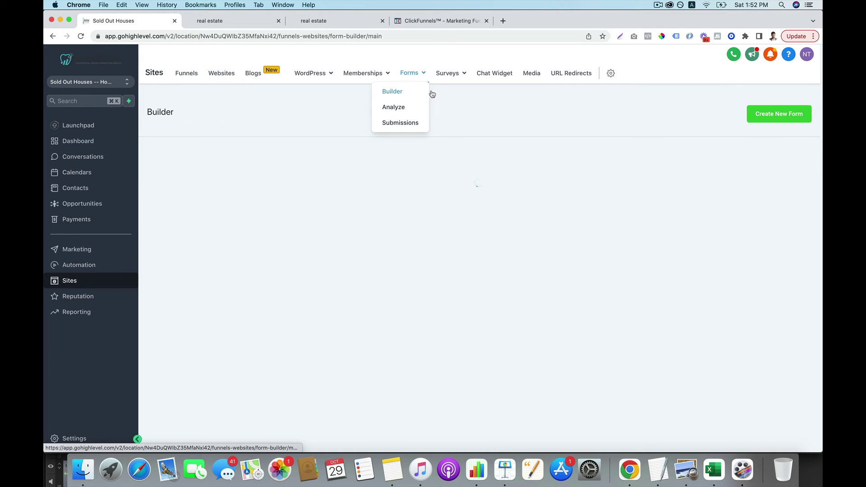
{"action": "left_click", "coordinate": [759, 116]}
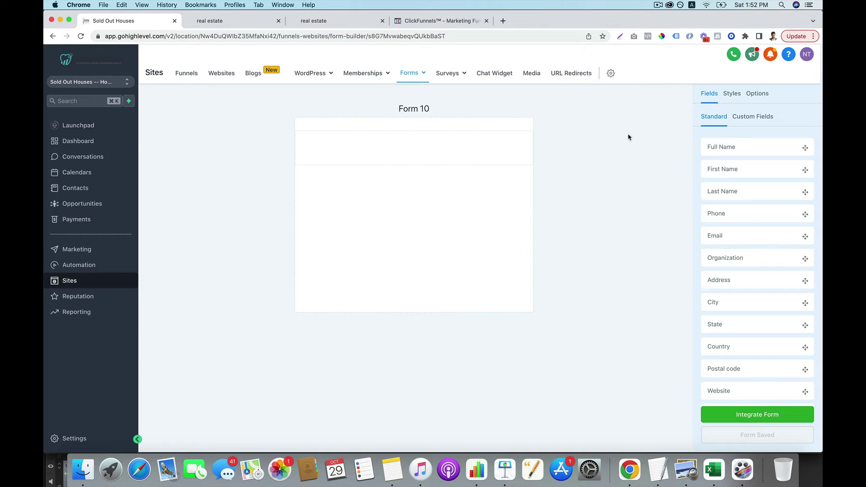
Step: Add Full Name, Phone, Email and Address fields and a submit button to the new form
{"action": "left_click_drag", "start_coordinate": [717, 144], "coordinate": [443, 151]}
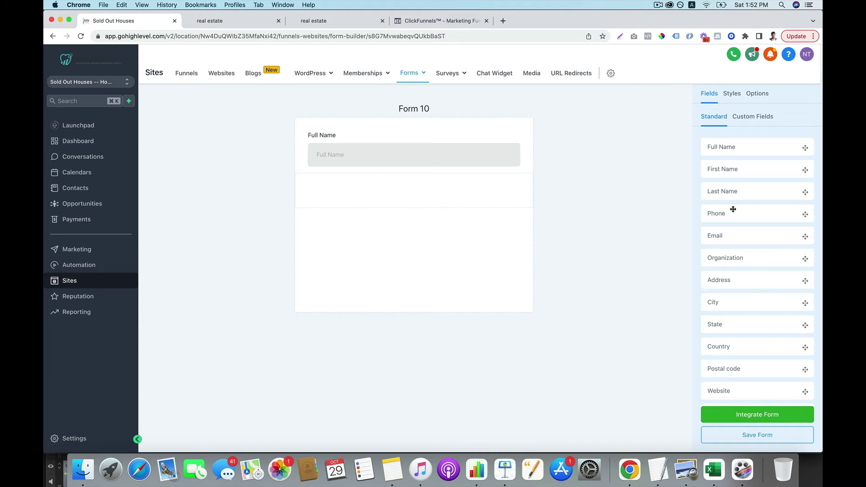
{"action": "left_click_drag", "start_coordinate": [717, 212], "coordinate": [442, 205]}
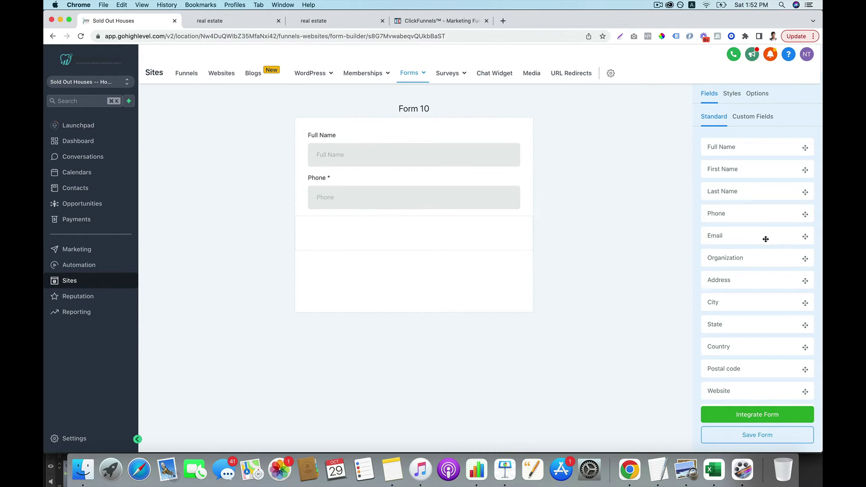
{"action": "left_click_drag", "start_coordinate": [766, 239], "coordinate": [456, 235]}
{"action": "scroll", "coordinate": [705, 273], "scroll_direction": "down", "scroll_amount": 2}
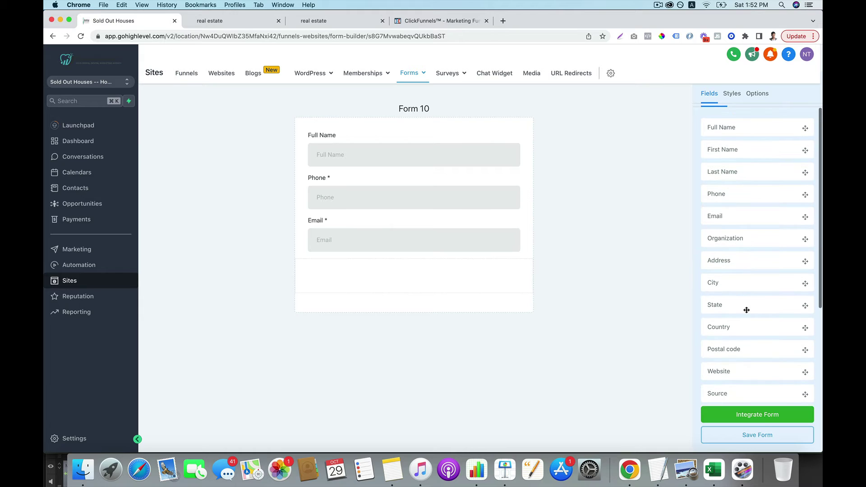
{"action": "scroll", "coordinate": [747, 310], "scroll_direction": "down", "scroll_amount": 3}
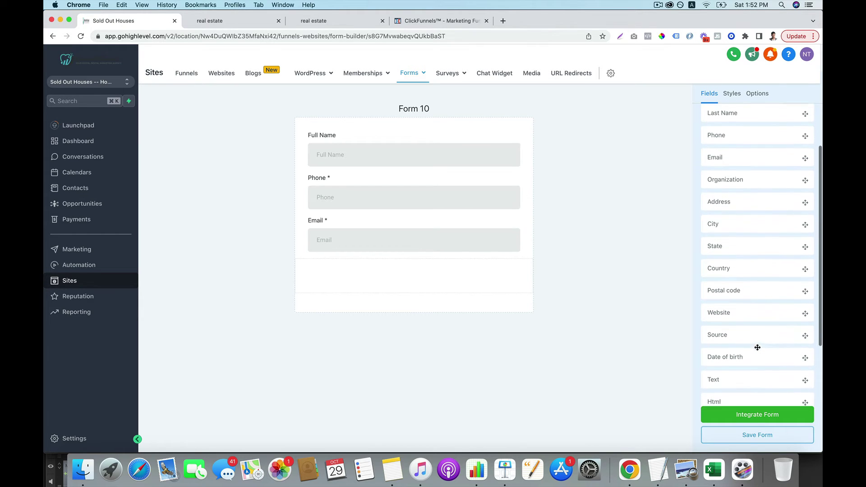
{"action": "scroll", "coordinate": [757, 338], "scroll_direction": "up", "scroll_amount": 1}
{"action": "left_click_drag", "start_coordinate": [727, 225], "coordinate": [452, 280]}
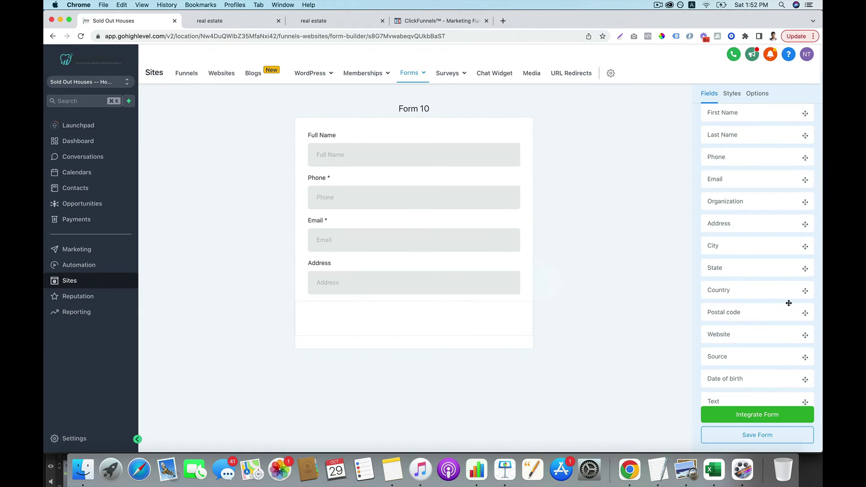
{"action": "scroll", "coordinate": [788, 303], "scroll_direction": "down", "scroll_amount": 5}
{"action": "left_click_drag", "start_coordinate": [752, 375], "coordinate": [431, 318]}
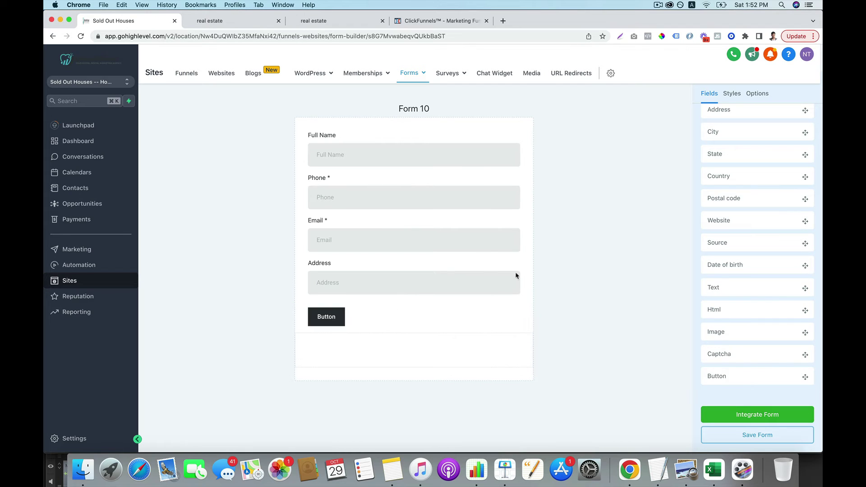
Step: Look through the new form's style settings, submission options and Facebook Pixel options
{"action": "left_click", "coordinate": [732, 94]}
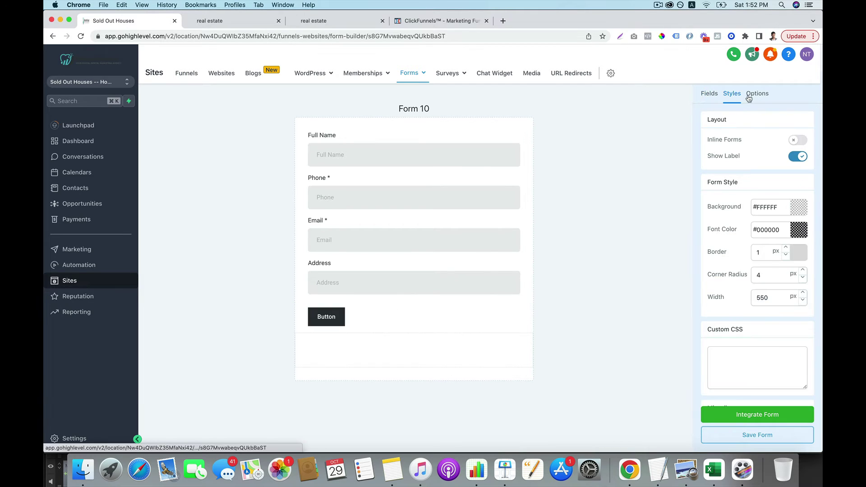
{"action": "left_click", "coordinate": [749, 94]}
{"action": "scroll", "coordinate": [776, 199], "scroll_direction": "down", "scroll_amount": 1}
{"action": "scroll", "coordinate": [781, 200], "scroll_direction": "up", "scroll_amount": 1}
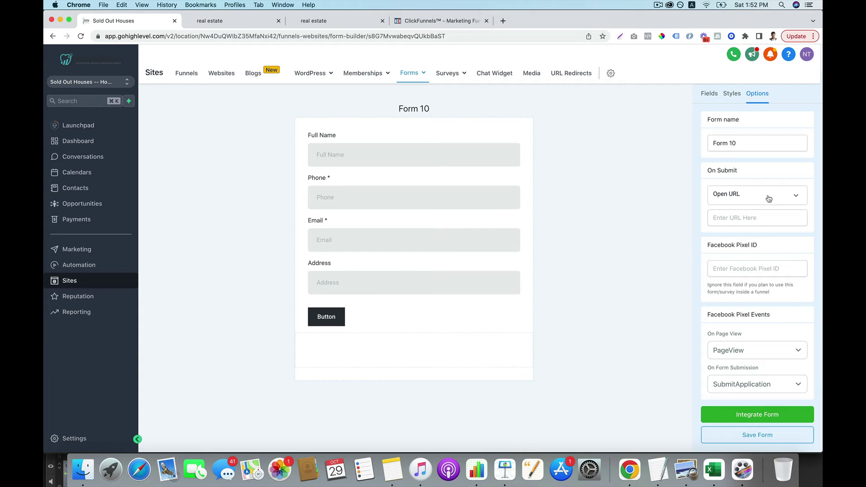
{"action": "left_click", "coordinate": [769, 199]}
{"action": "left_click", "coordinate": [775, 199]}
{"action": "scroll", "coordinate": [767, 252], "scroll_direction": "down", "scroll_amount": 1}
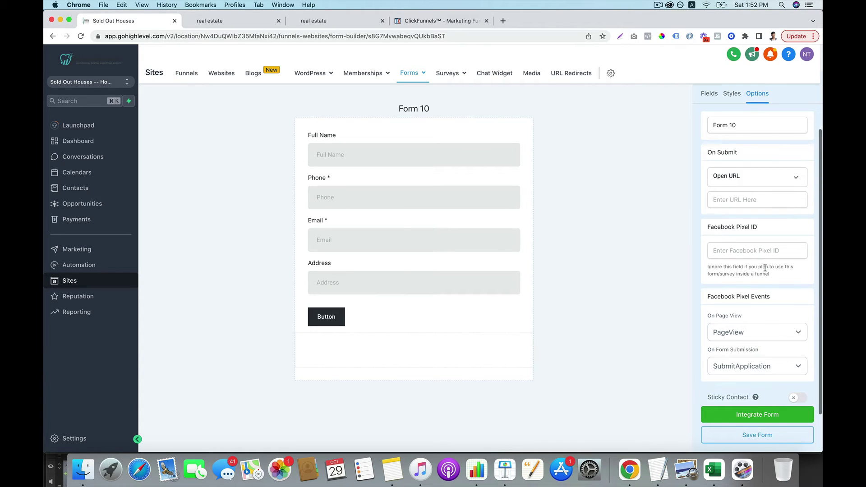
Step: Try Message as the form's On Submit action, restore Open URL and save the form
{"action": "left_click", "coordinate": [757, 185]}
{"action": "left_click", "coordinate": [748, 210]}
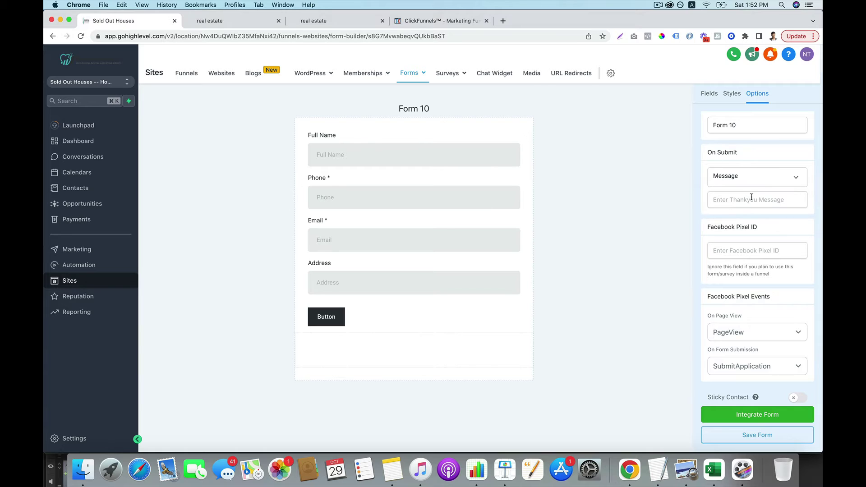
{"action": "left_click", "coordinate": [755, 184]}
{"action": "left_click", "coordinate": [753, 195]}
{"action": "left_click", "coordinate": [750, 434]}
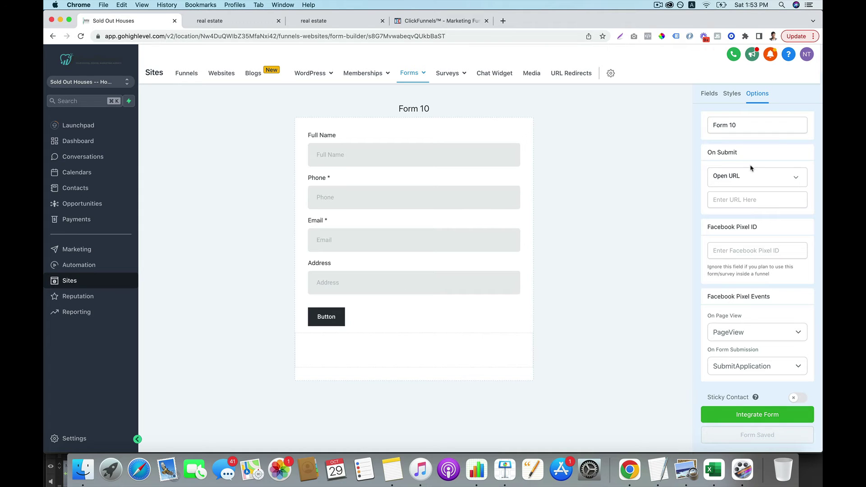
{"action": "scroll", "coordinate": [704, 158], "scroll_direction": "up", "scroll_amount": 2}
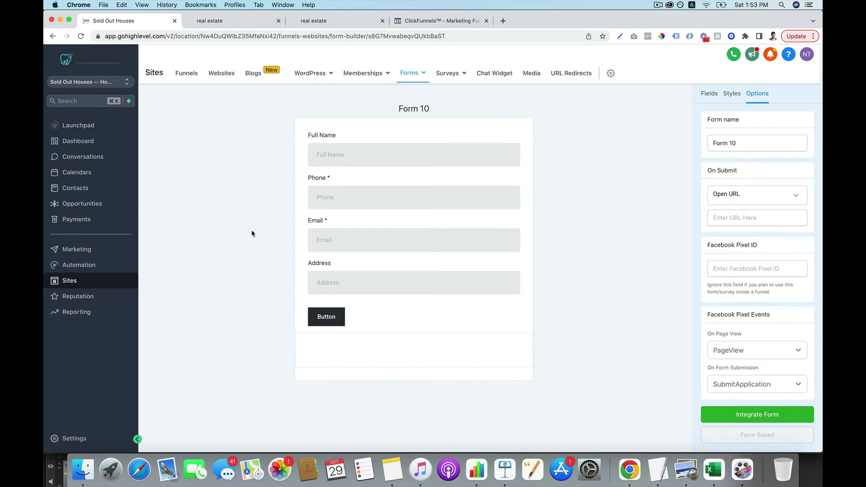
Step: Reopen the real estate website's Home page in the editor and open its popup's form settings
{"action": "left_click", "coordinate": [225, 78]}
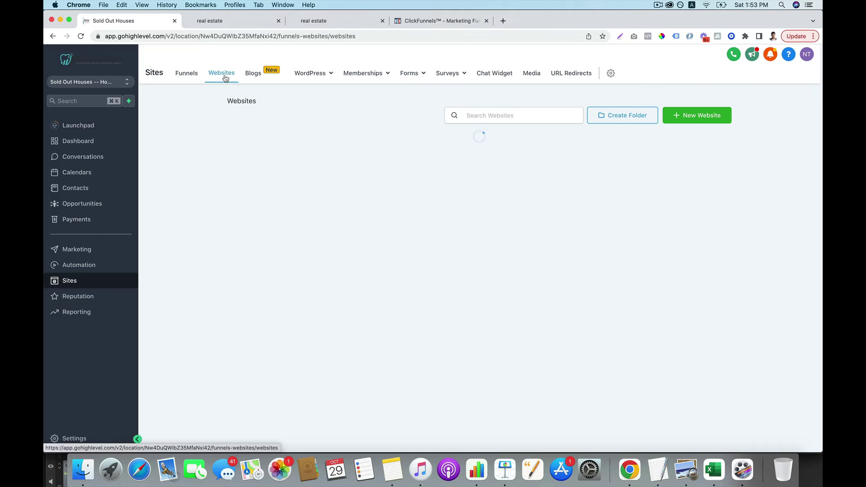
{"action": "left_click", "coordinate": [320, 143]}
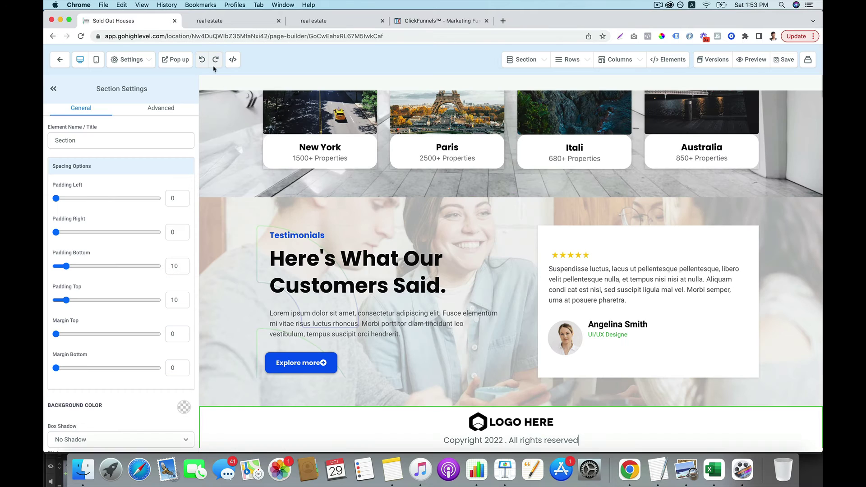
{"action": "left_click", "coordinate": [182, 60]}
{"action": "left_click", "coordinate": [460, 188]}
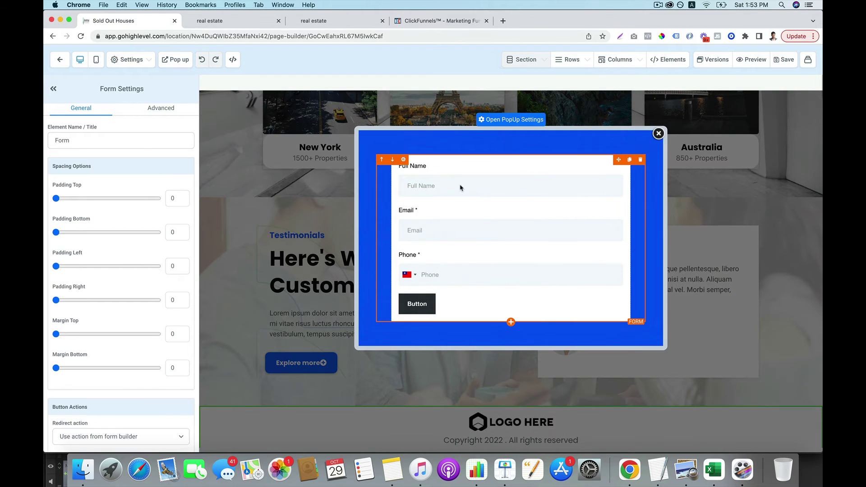
Step: Set the popup's form to Form 10 and save the page
{"action": "scroll", "coordinate": [110, 350], "scroll_direction": "down", "scroll_amount": 2}
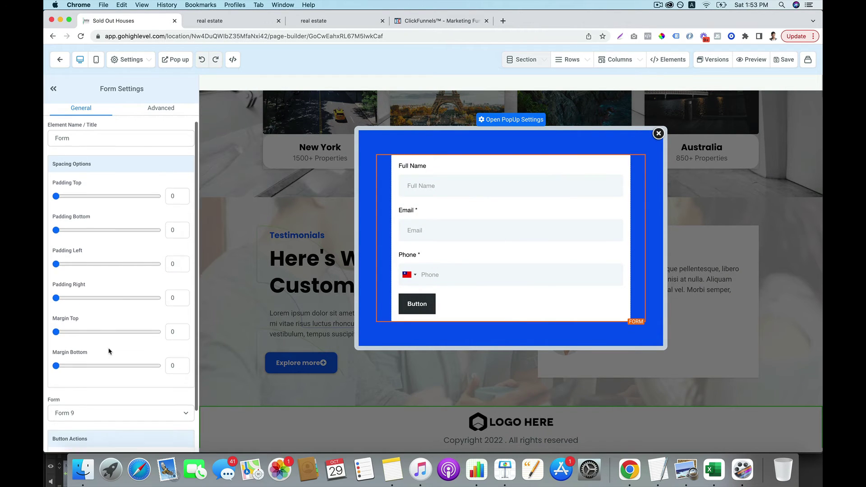
{"action": "left_click", "coordinate": [167, 366]}
{"action": "left_click", "coordinate": [152, 350]}
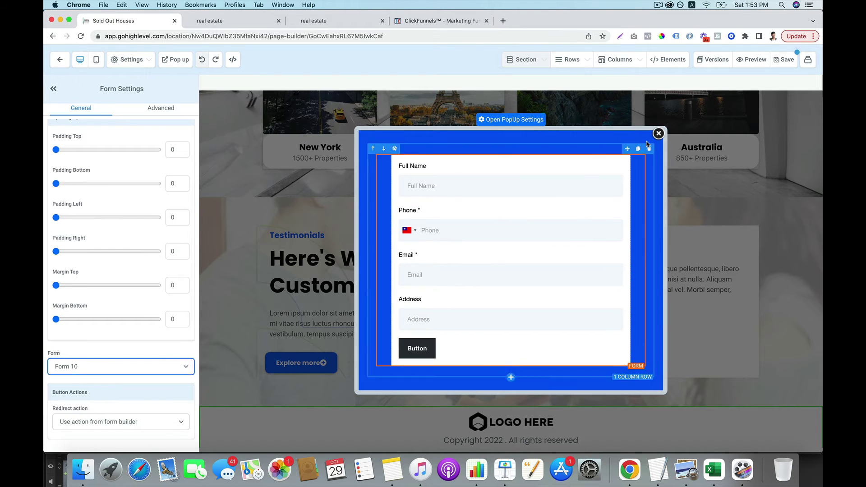
{"action": "left_click", "coordinate": [785, 59]}
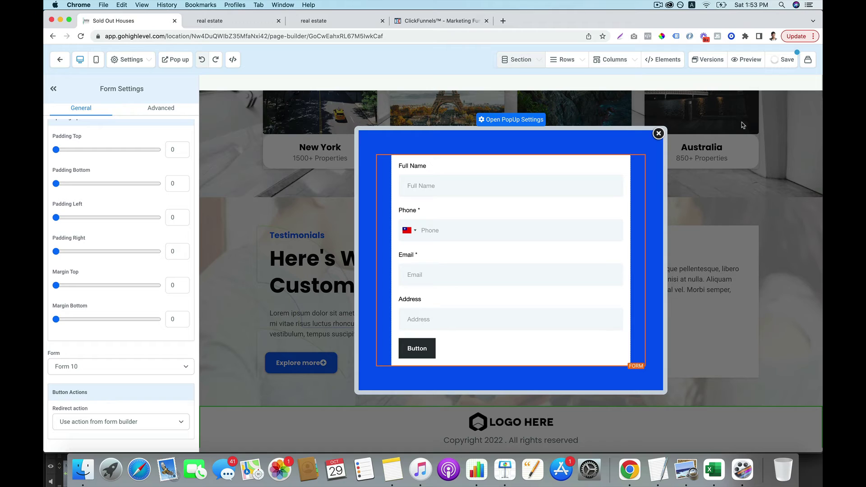
Step: Close the popup and browse the elements that can be added beneath the hero headline
{"action": "left_click", "coordinate": [658, 133]}
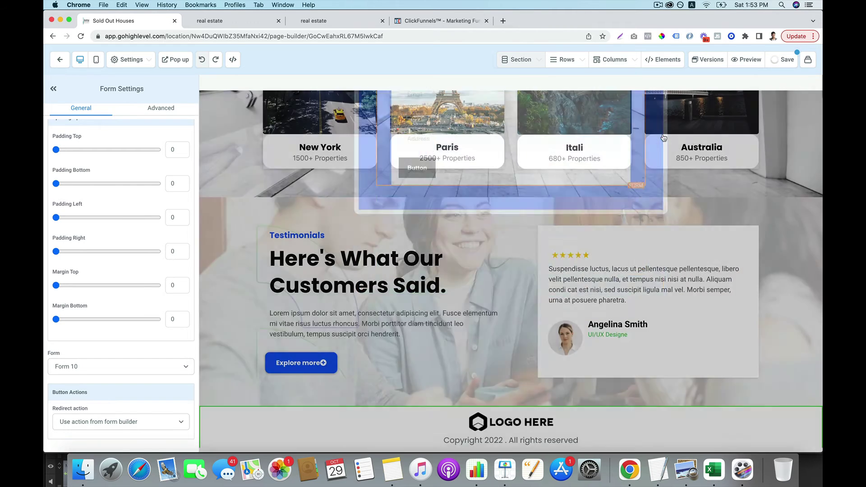
{"action": "scroll", "coordinate": [696, 146], "scroll_direction": "up", "scroll_amount": 10}
{"action": "scroll", "coordinate": [696, 145], "scroll_direction": "up", "scroll_amount": 10}
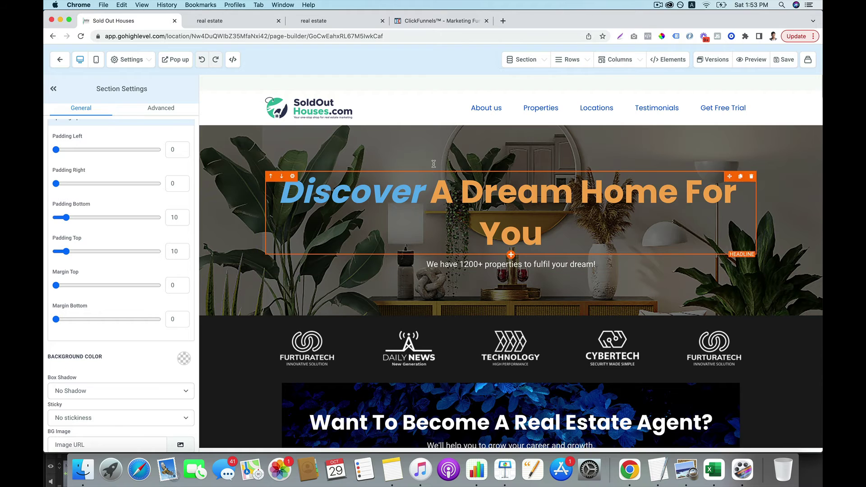
{"action": "left_click", "coordinate": [511, 255]}
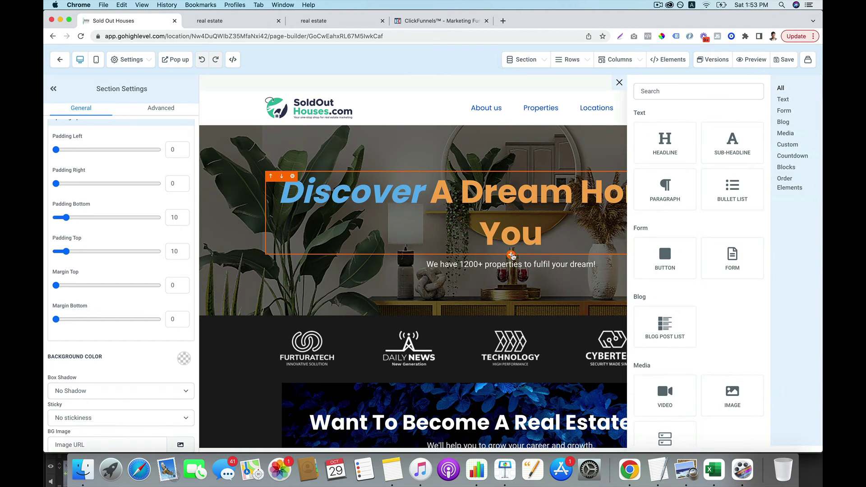
{"action": "left_click", "coordinate": [519, 232]}
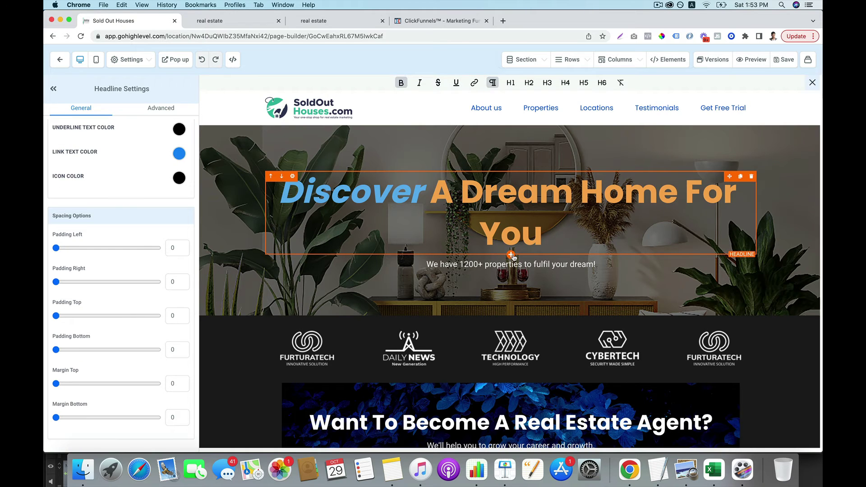
{"action": "left_click", "coordinate": [511, 255]}
{"action": "scroll", "coordinate": [672, 281], "scroll_direction": "down", "scroll_amount": 12}
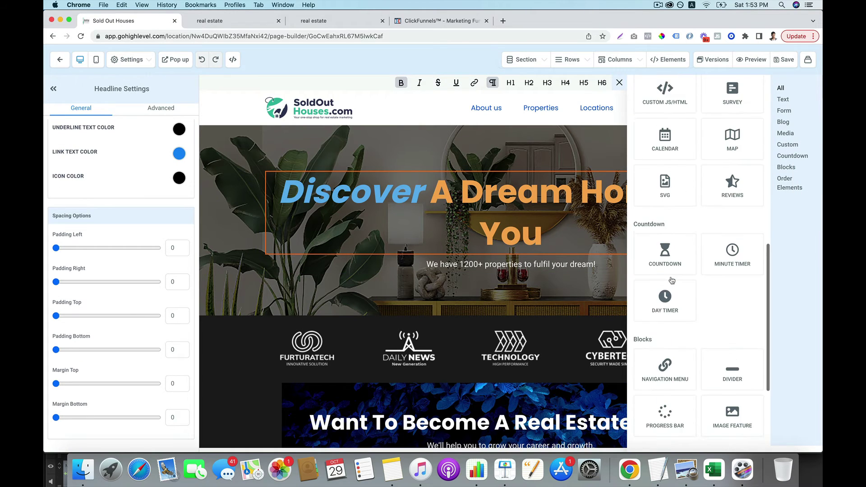
{"action": "scroll", "coordinate": [672, 280], "scroll_direction": "up", "scroll_amount": 15}
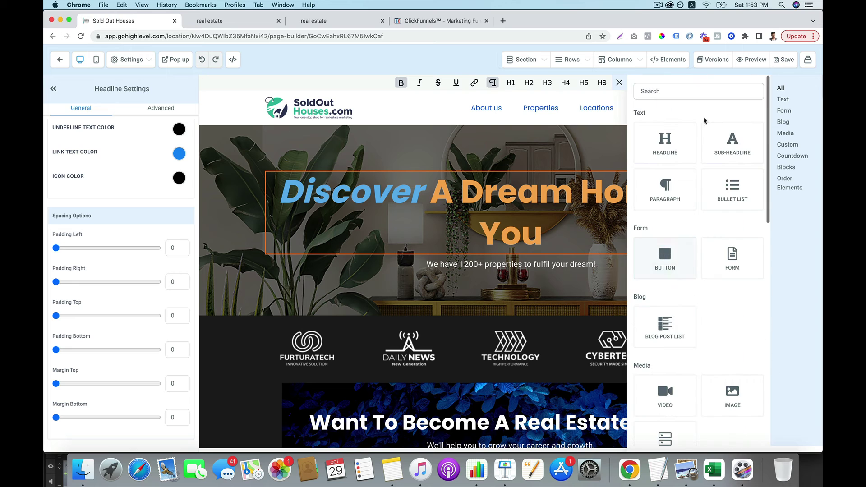
Step: Find the Form element, add it beneath the hero headline and assign Form 10 to it
{"action": "left_click", "coordinate": [702, 91]}
{"action": "type", "text": "fo"}
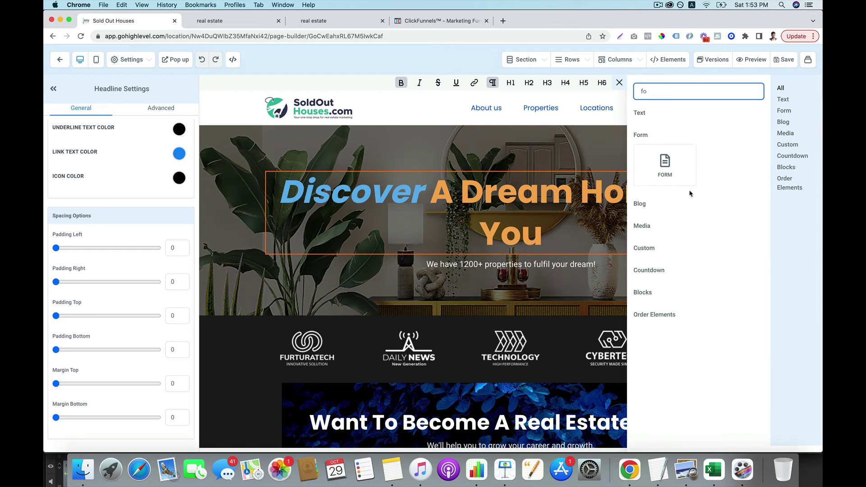
{"action": "left_click", "coordinate": [667, 165]}
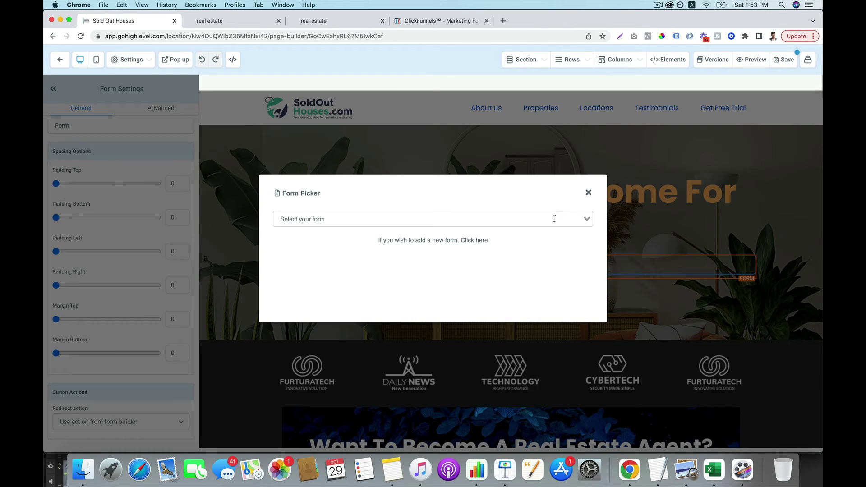
{"action": "left_click", "coordinate": [553, 218]}
{"action": "left_click", "coordinate": [483, 246]}
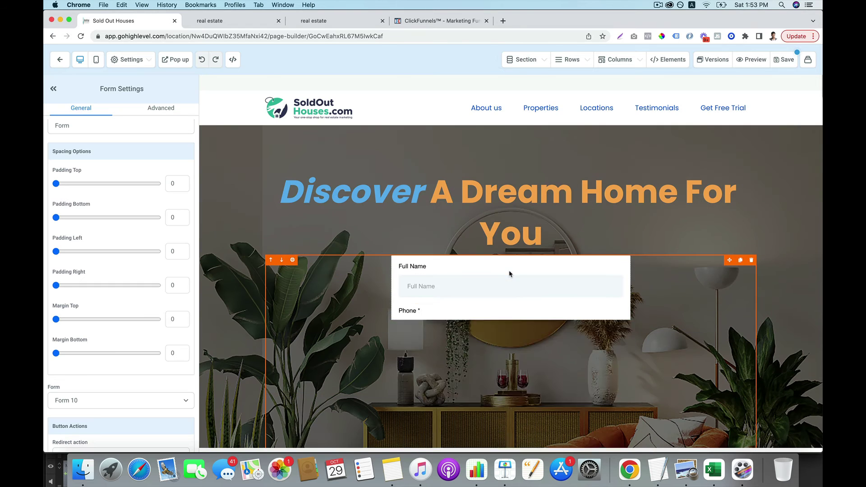
{"action": "scroll", "coordinate": [514, 274], "scroll_direction": "down", "scroll_amount": 5}
{"action": "scroll", "coordinate": [465, 237], "scroll_direction": "up", "scroll_amount": 3}
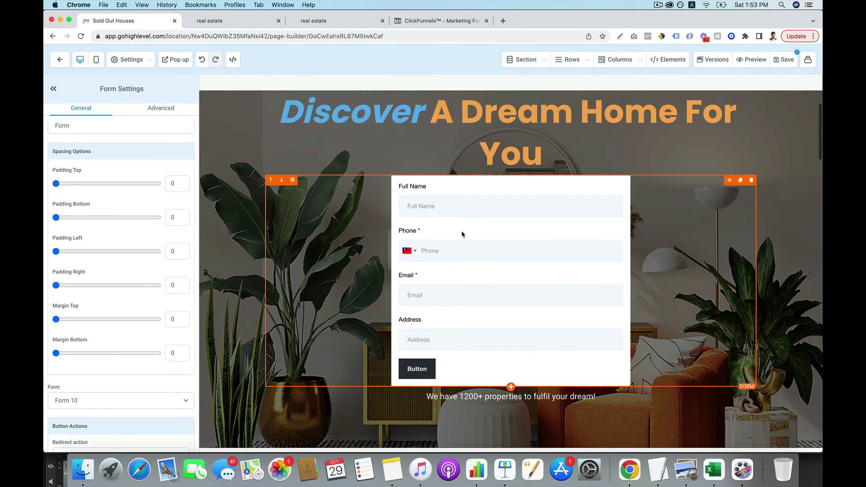
{"action": "scroll", "coordinate": [497, 242], "scroll_direction": "down", "scroll_amount": 6}
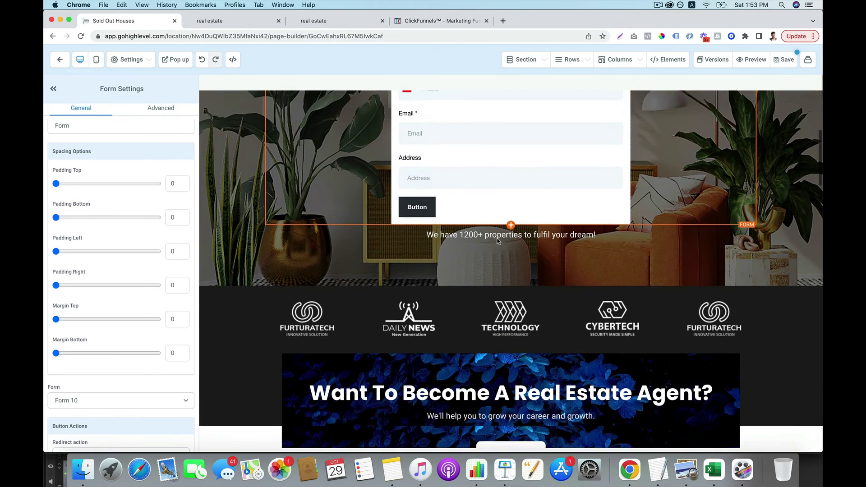
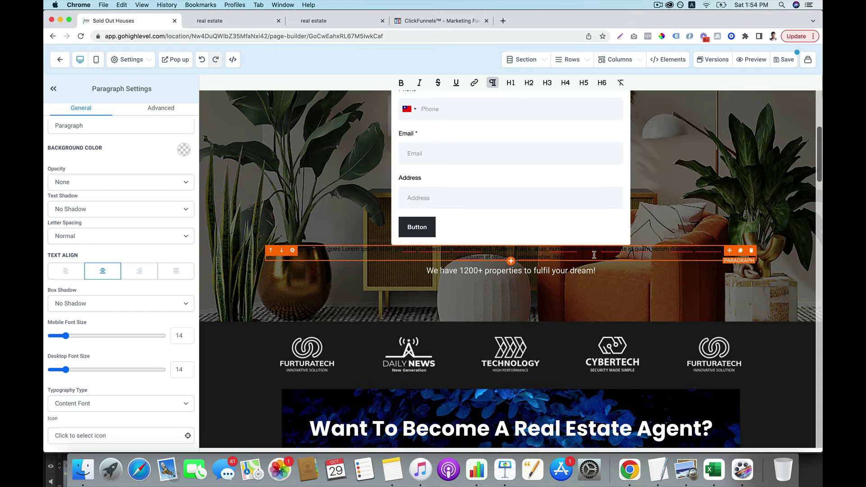
Step: Color the paragraph below the hero form white and enlarge its mobile and desktop font sizes
{"action": "scroll", "coordinate": [129, 261], "scroll_direction": "down", "scroll_amount": 5}
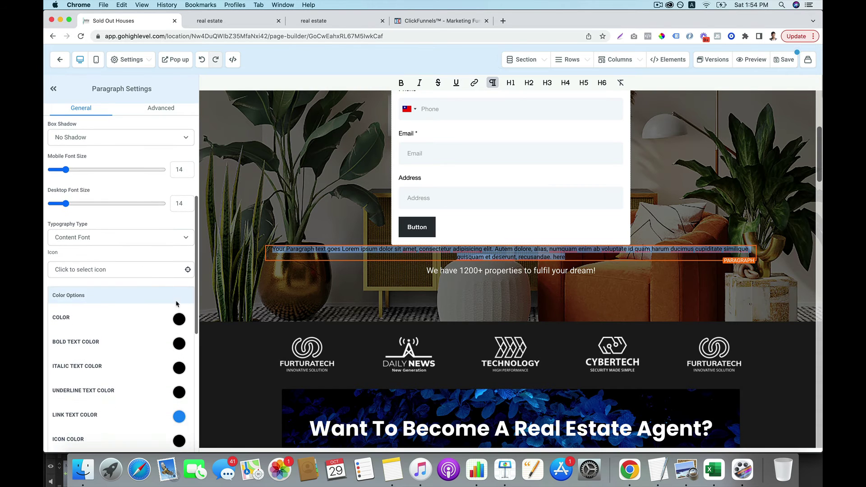
{"action": "left_click", "coordinate": [178, 320]}
{"action": "left_click", "coordinate": [93, 338]}
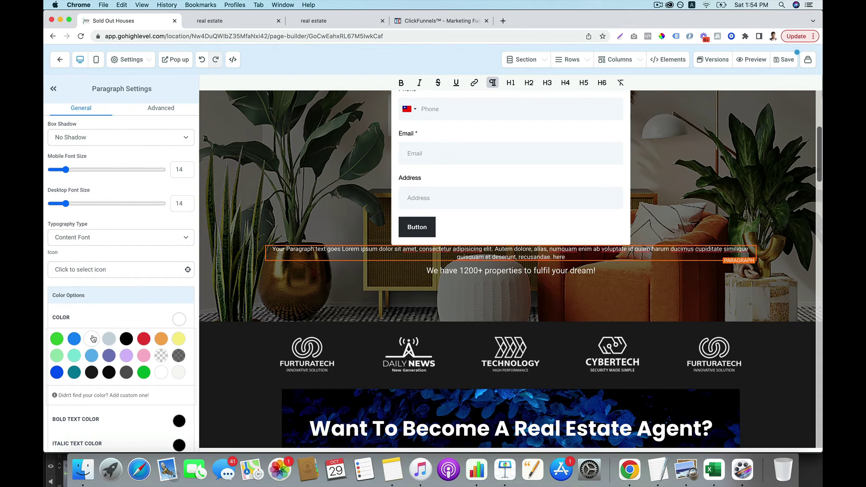
{"action": "scroll", "coordinate": [90, 239], "scroll_direction": "up", "scroll_amount": 2}
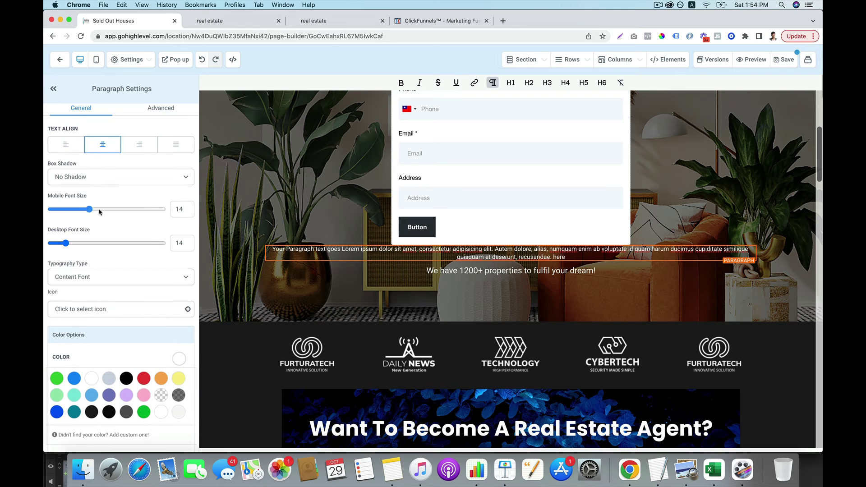
{"action": "left_click_drag", "start_coordinate": [66, 246], "coordinate": [88, 243]}
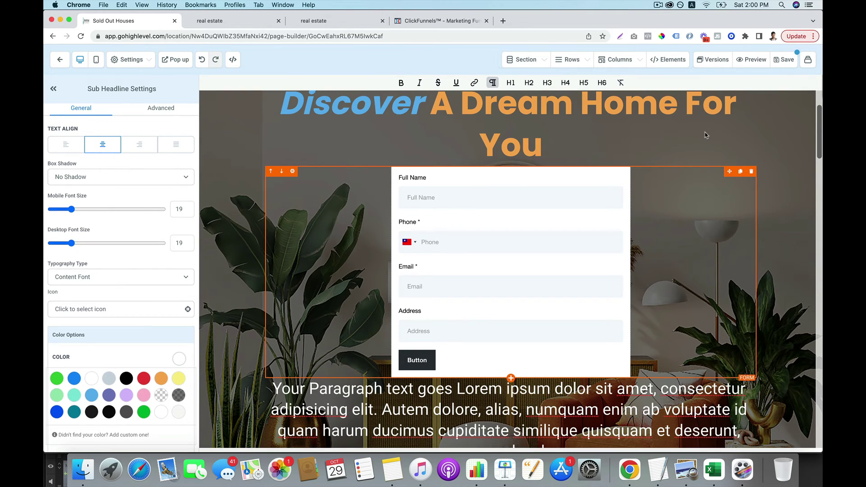
Step: Add a two-column row below the hero sub-headline and a three-column row beneath it
{"action": "scroll", "coordinate": [706, 135], "scroll_direction": "down", "scroll_amount": 5}
{"action": "scroll", "coordinate": [631, 181], "scroll_direction": "up", "scroll_amount": 4}
{"action": "scroll", "coordinate": [581, 207], "scroll_direction": "down", "scroll_amount": 4}
{"action": "scroll", "coordinate": [512, 247], "scroll_direction": "up", "scroll_amount": 3}
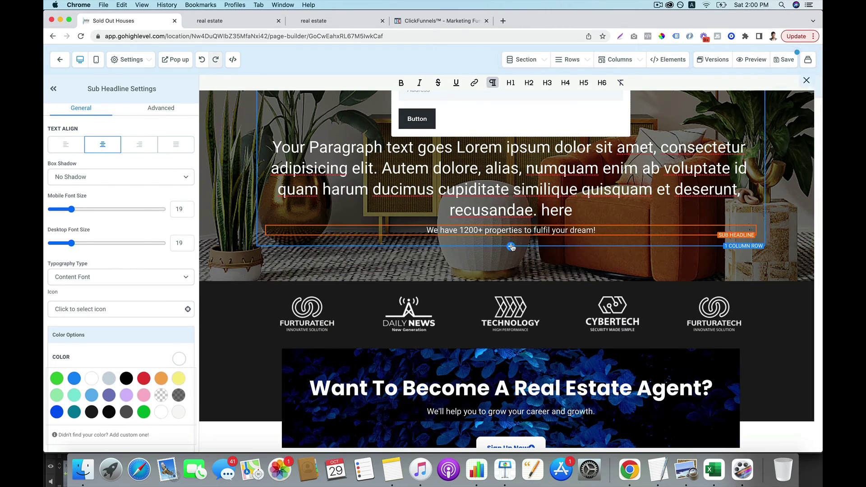
{"action": "left_click", "coordinate": [511, 247]}
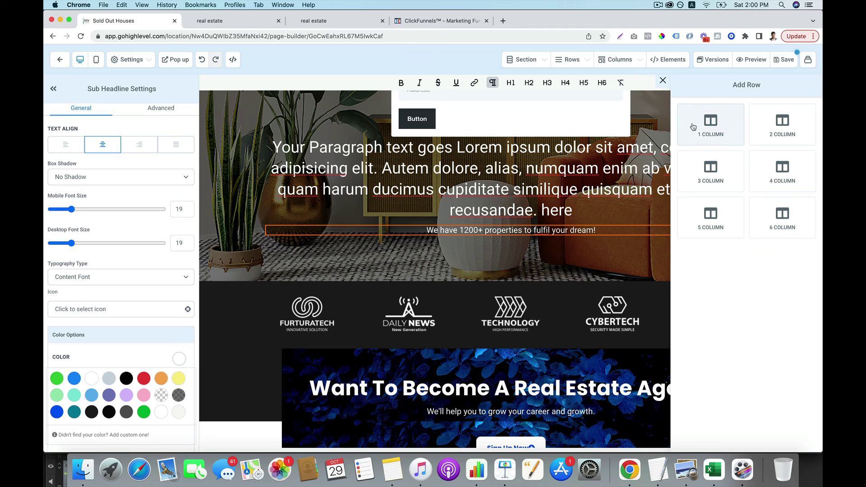
{"action": "left_click", "coordinate": [767, 131]}
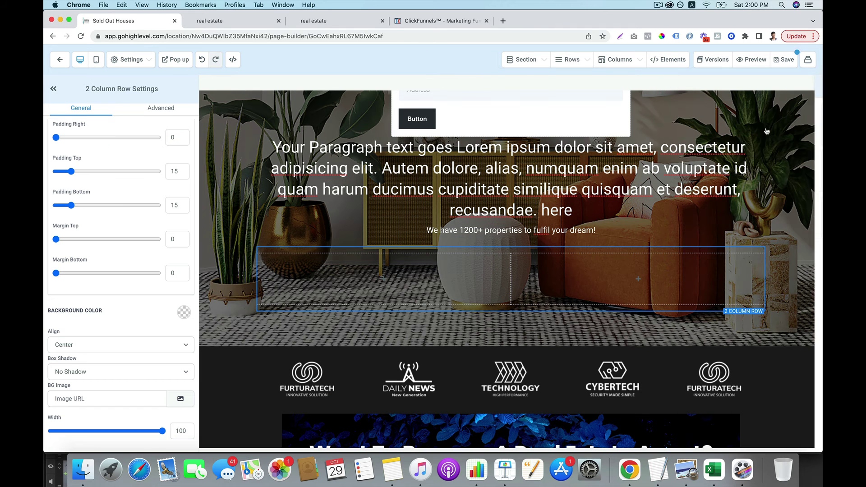
{"action": "left_click", "coordinate": [511, 311]}
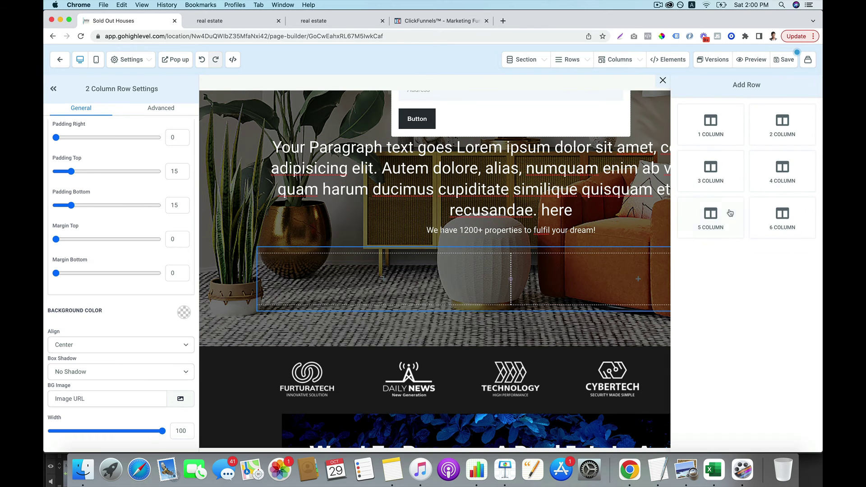
{"action": "left_click", "coordinate": [713, 186]}
Step: Add an FAQ element to the first column of the two-column row
{"action": "left_click", "coordinate": [391, 284]}
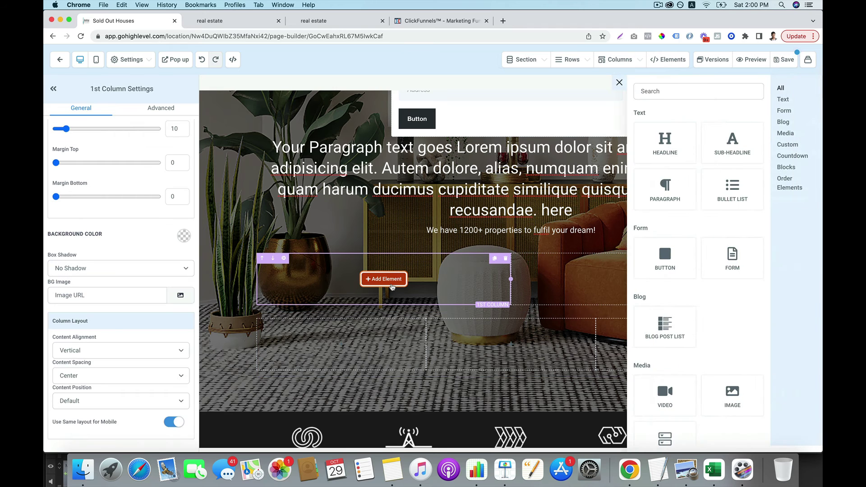
{"action": "scroll", "coordinate": [685, 296], "scroll_direction": "down", "scroll_amount": 5}
{"action": "scroll", "coordinate": [686, 296], "scroll_direction": "down", "scroll_amount": 2}
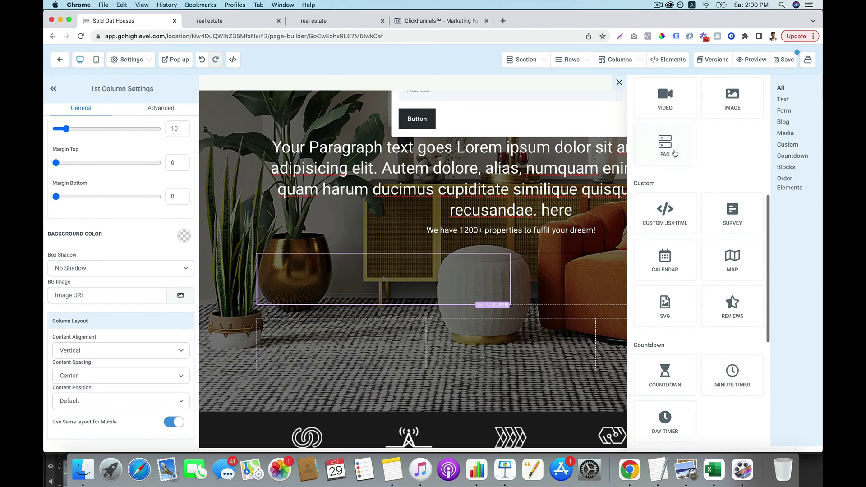
{"action": "left_click", "coordinate": [665, 149]}
{"action": "scroll", "coordinate": [614, 320], "scroll_direction": "down", "scroll_amount": 3}
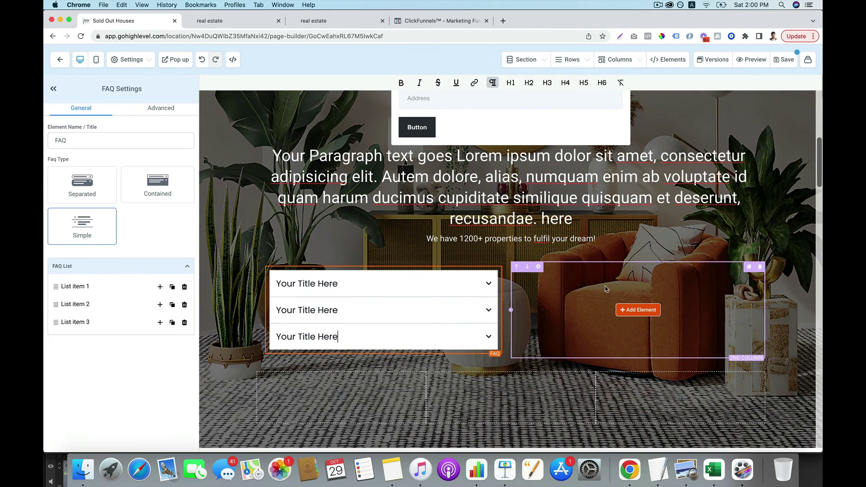
Step: Add a Survey element to the second column of the two-column row and assign the "embed question" survey
{"action": "left_click", "coordinate": [632, 310]}
{"action": "scroll", "coordinate": [694, 298], "scroll_direction": "down", "scroll_amount": 2}
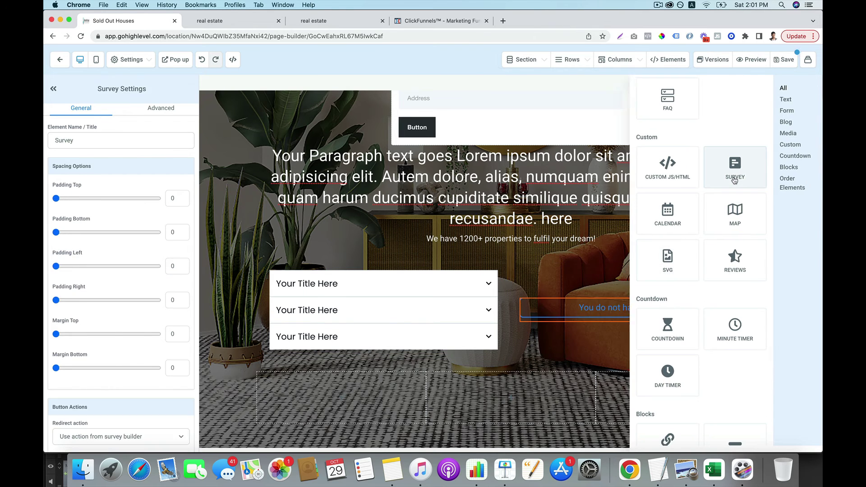
{"action": "left_click", "coordinate": [733, 176]}
{"action": "left_click", "coordinate": [563, 220]}
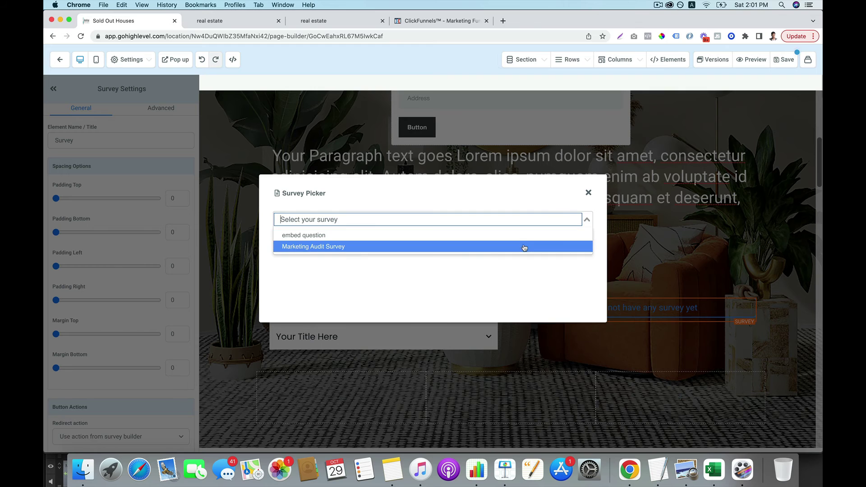
{"action": "left_click", "coordinate": [524, 236]}
{"action": "scroll", "coordinate": [541, 342], "scroll_direction": "down", "scroll_amount": 3}
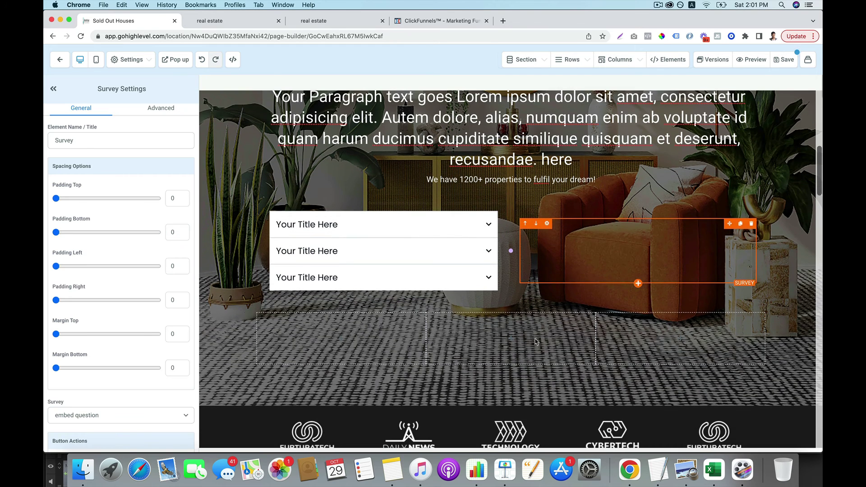
Step: Add a Countdown element to the first column of the three-column row and review its settings
{"action": "scroll", "coordinate": [432, 361], "scroll_direction": "down", "scroll_amount": 6}
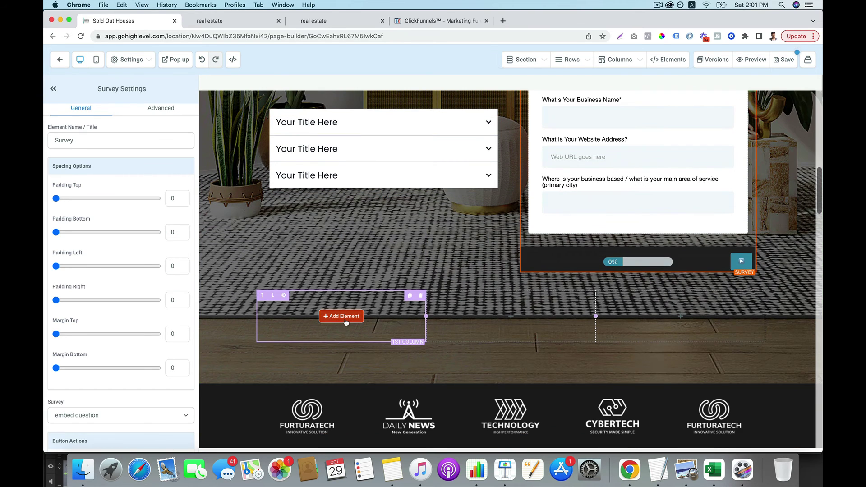
{"action": "left_click", "coordinate": [341, 316]}
{"action": "scroll", "coordinate": [682, 329], "scroll_direction": "down", "scroll_amount": 5}
{"action": "scroll", "coordinate": [676, 271], "scroll_direction": "up", "scroll_amount": 2}
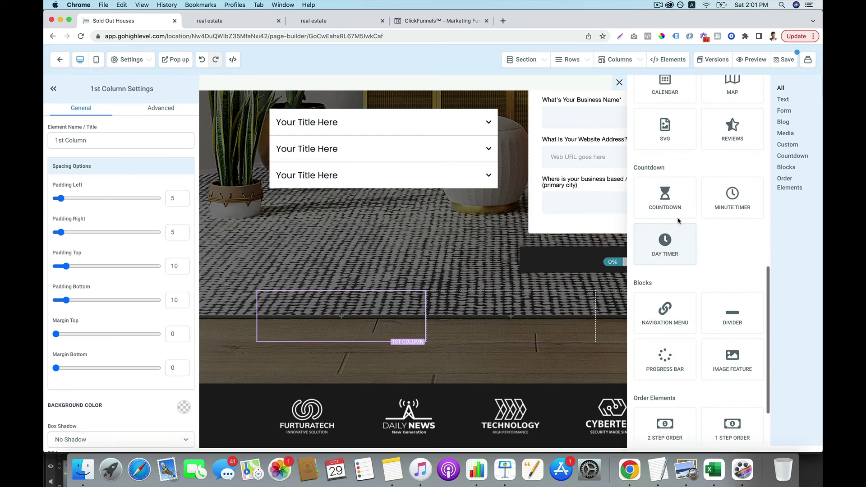
{"action": "left_click_drag", "start_coordinate": [667, 201], "coordinate": [404, 296]}
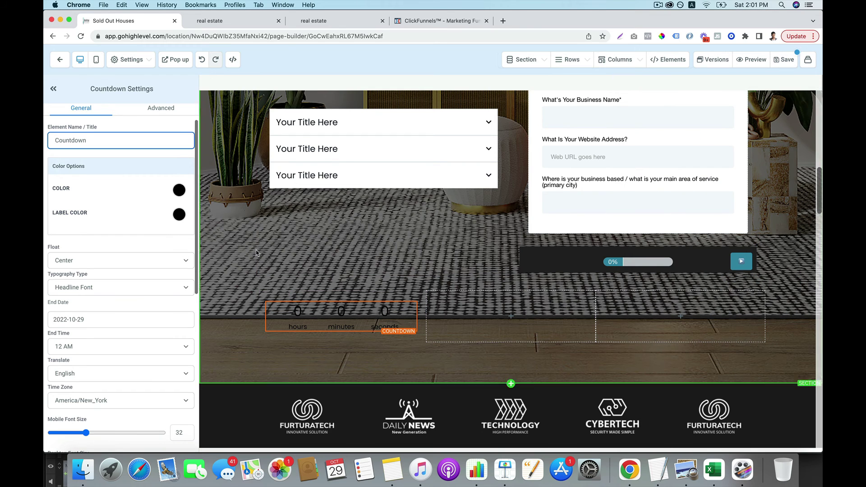
{"action": "scroll", "coordinate": [133, 333], "scroll_direction": "down", "scroll_amount": 3}
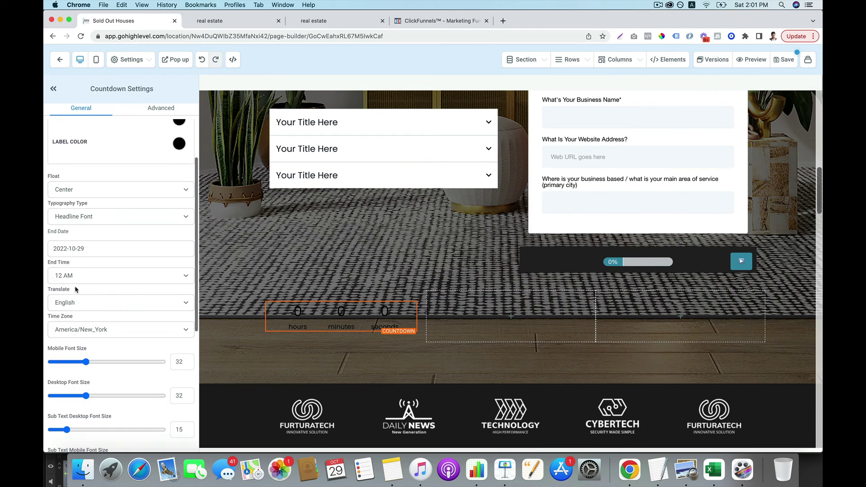
Step: Add a 1 Step Order form to the middle column of the three-column row
{"action": "left_click", "coordinate": [511, 316]}
{"action": "scroll", "coordinate": [695, 314], "scroll_direction": "down", "scroll_amount": 3}
{"action": "scroll", "coordinate": [695, 316], "scroll_direction": "up", "scroll_amount": 2}
{"action": "scroll", "coordinate": [713, 338], "scroll_direction": "down", "scroll_amount": 2}
{"action": "left_click", "coordinate": [728, 353]}
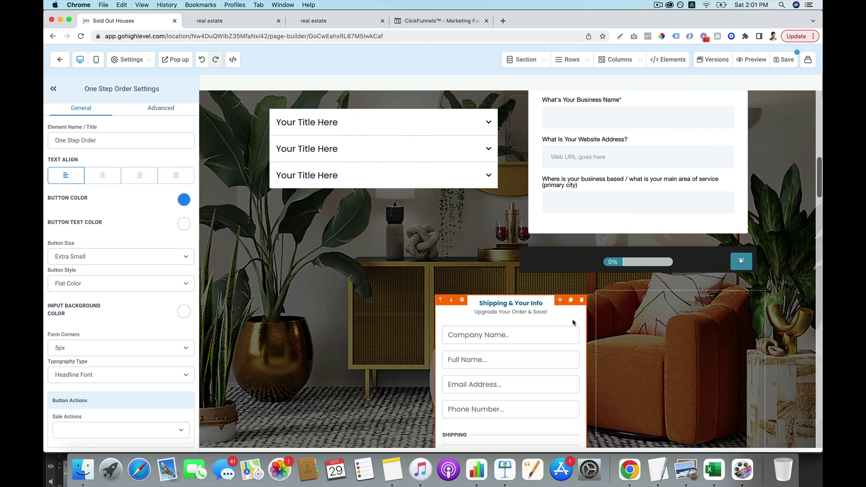
{"action": "scroll", "coordinate": [661, 246], "scroll_direction": "down", "scroll_amount": 2}
{"action": "scroll", "coordinate": [655, 259], "scroll_direction": "down", "scroll_amount": 5}
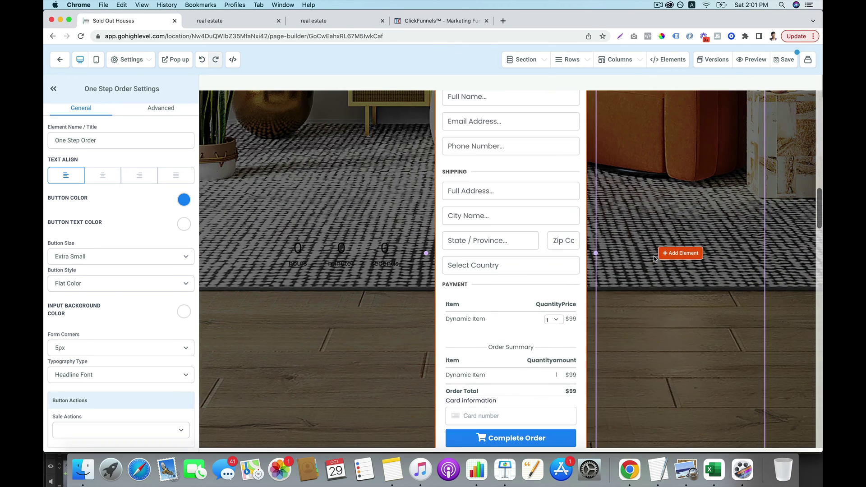
Step: Add a Blog Post List element to the third column of the three-column row
{"action": "left_click", "coordinate": [682, 254]}
{"action": "scroll", "coordinate": [697, 255], "scroll_direction": "up", "scroll_amount": 10}
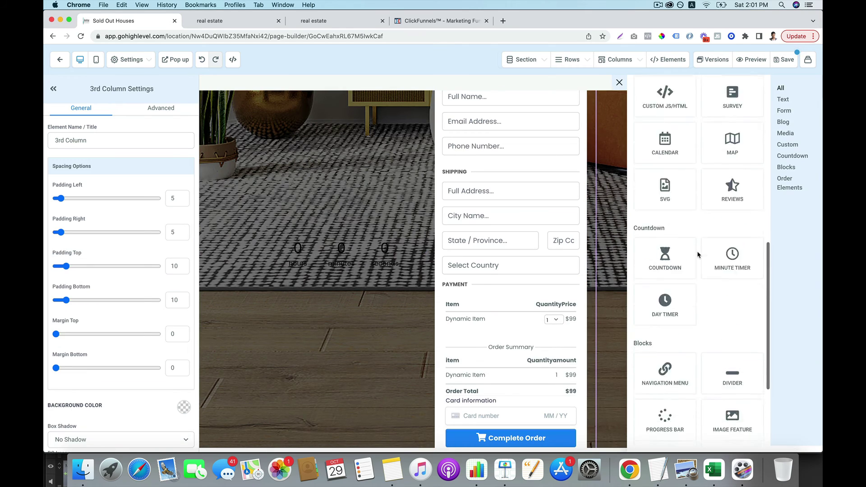
{"action": "scroll", "coordinate": [699, 256], "scroll_direction": "up", "scroll_amount": 2}
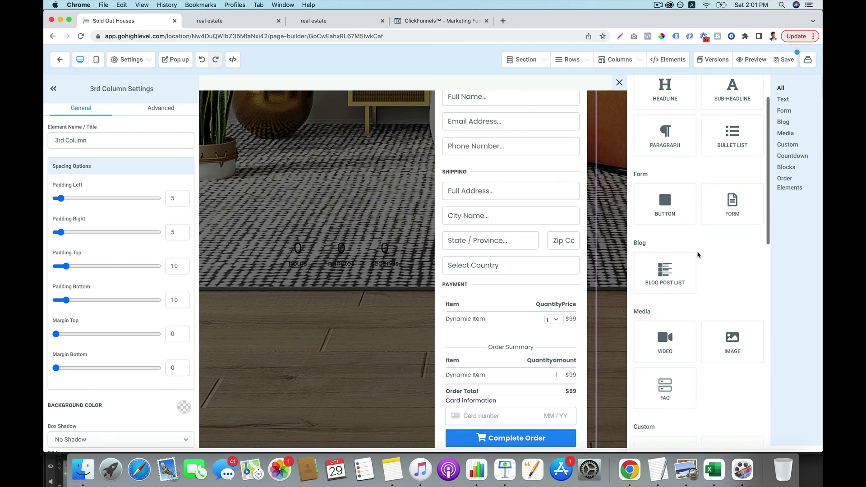
{"action": "left_click", "coordinate": [689, 257]}
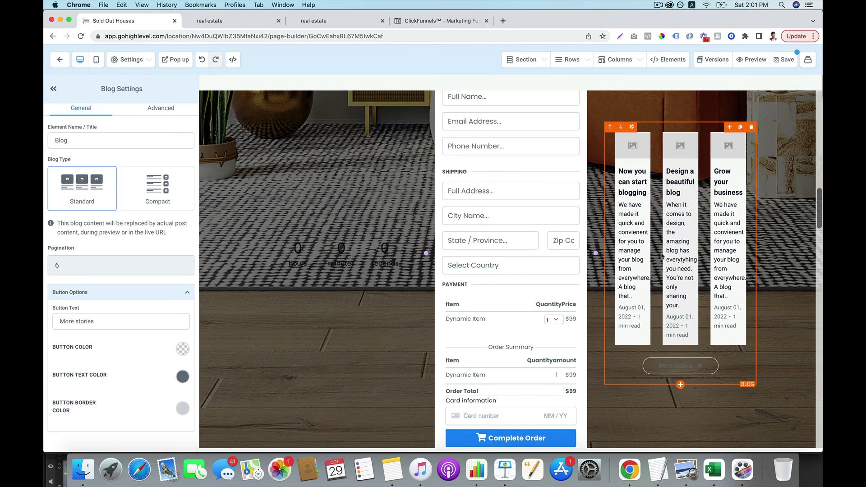
Step: Delete the three-column row's columns holding the blog post list, the order form and the countdown
{"action": "scroll", "coordinate": [664, 256], "scroll_direction": "up", "scroll_amount": 10}
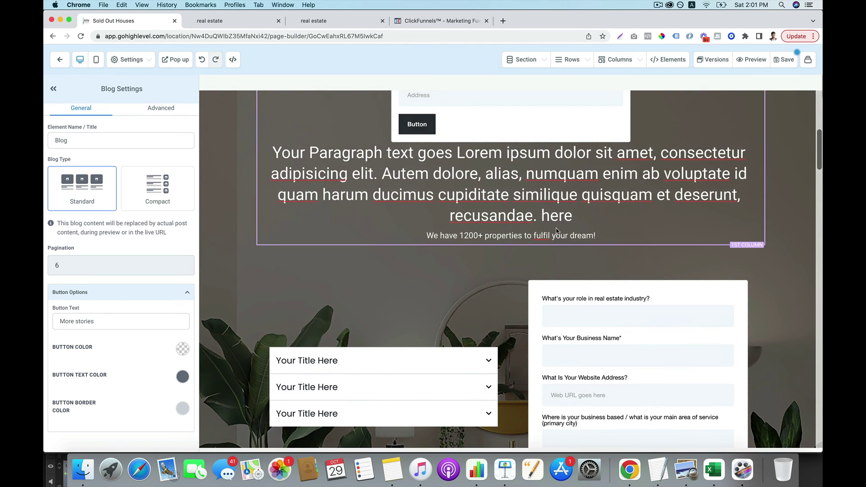
{"action": "scroll", "coordinate": [557, 231], "scroll_direction": "down", "scroll_amount": 5}
{"action": "scroll", "coordinate": [558, 231], "scroll_direction": "up", "scroll_amount": 10}
{"action": "scroll", "coordinate": [558, 232], "scroll_direction": "down", "scroll_amount": 11}
{"action": "scroll", "coordinate": [556, 231], "scroll_direction": "down", "scroll_amount": 2}
{"action": "left_click", "coordinate": [760, 192]}
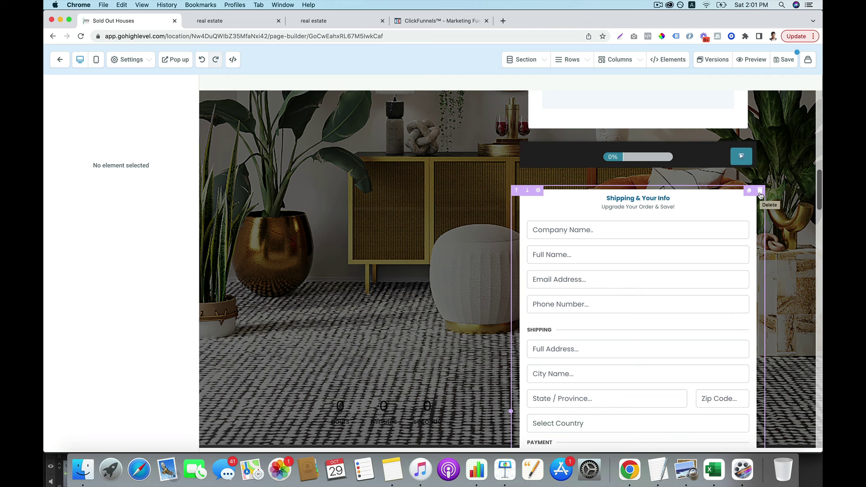
{"action": "left_click", "coordinate": [760, 193]}
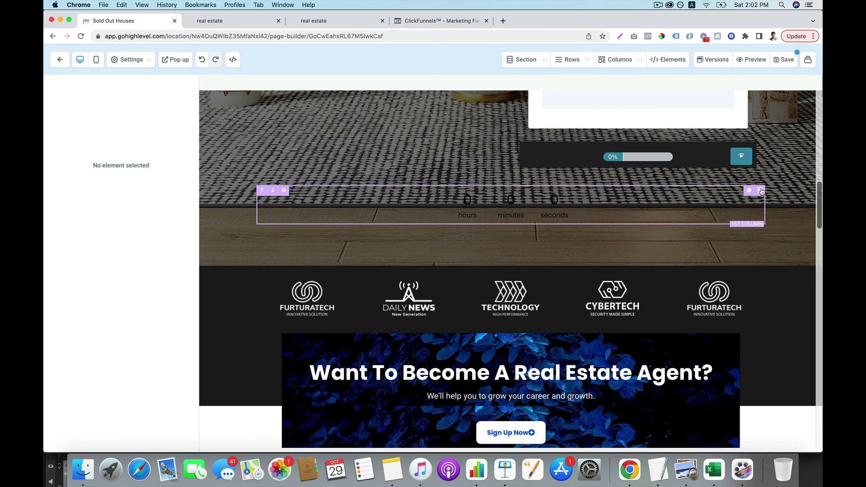
{"action": "left_click", "coordinate": [762, 192]}
Step: Delete the two-column row's columns holding the survey and the collapsible title list below the hero text
{"action": "scroll", "coordinate": [722, 194], "scroll_direction": "up", "scroll_amount": 10}
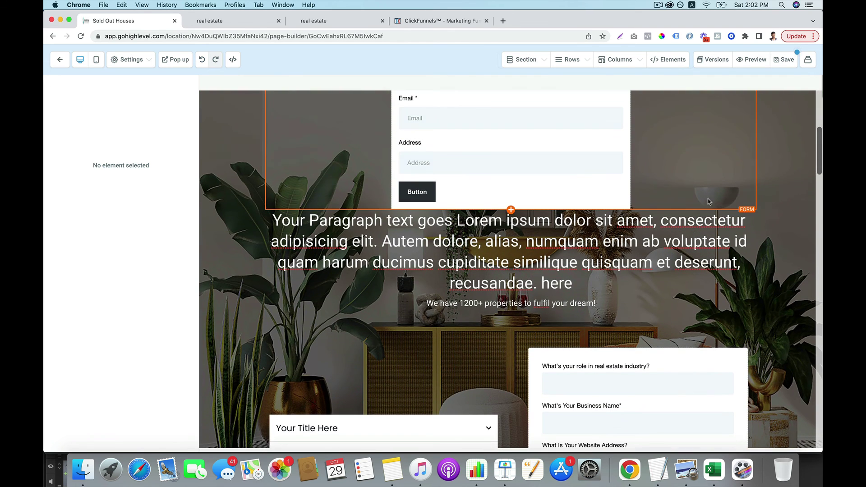
{"action": "left_click", "coordinate": [743, 251]}
{"action": "left_click", "coordinate": [762, 253]}
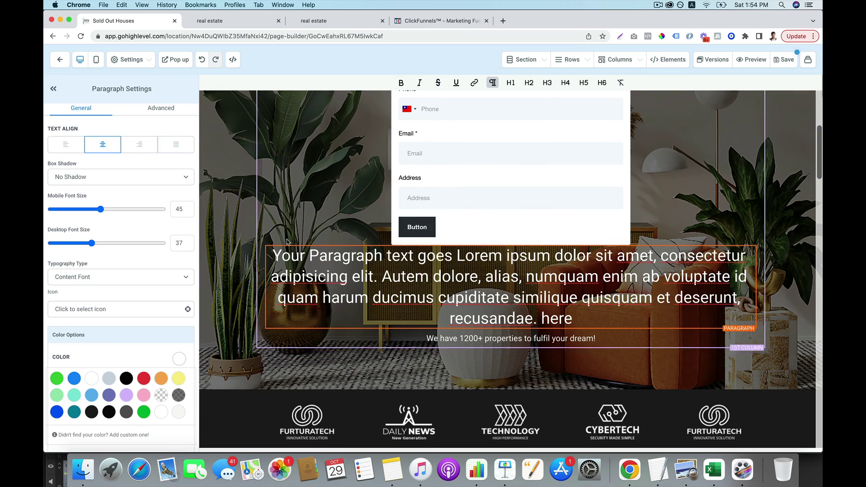
Step: Look over the Home page from the header and hero form to the logo strip and agent sign-up banner
{"action": "scroll", "coordinate": [289, 243], "scroll_direction": "up", "scroll_amount": 5}
{"action": "scroll", "coordinate": [297, 242], "scroll_direction": "down", "scroll_amount": 10}
{"action": "scroll", "coordinate": [296, 243], "scroll_direction": "up", "scroll_amount": 12}
{"action": "scroll", "coordinate": [296, 243], "scroll_direction": "down", "scroll_amount": 12}
{"action": "scroll", "coordinate": [297, 243], "scroll_direction": "down", "scroll_amount": 10}
{"action": "scroll", "coordinate": [297, 243], "scroll_direction": "up", "scroll_amount": 15}
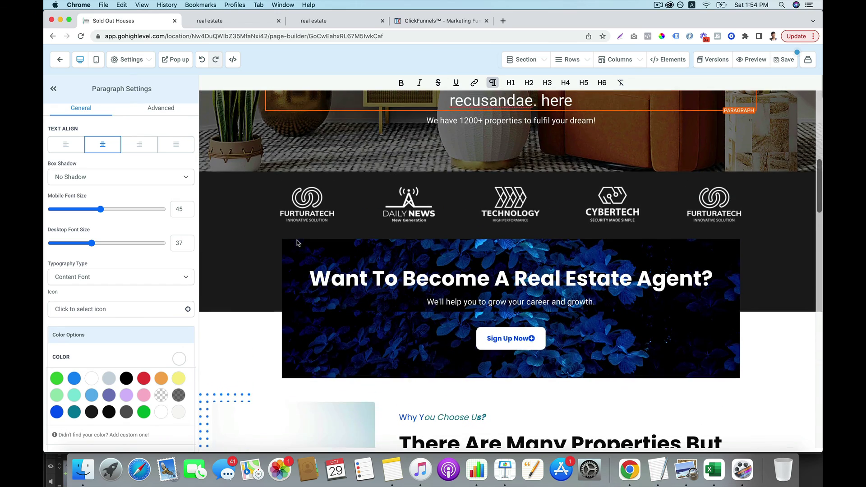
{"action": "scroll", "coordinate": [297, 243], "scroll_direction": "up", "scroll_amount": 2}
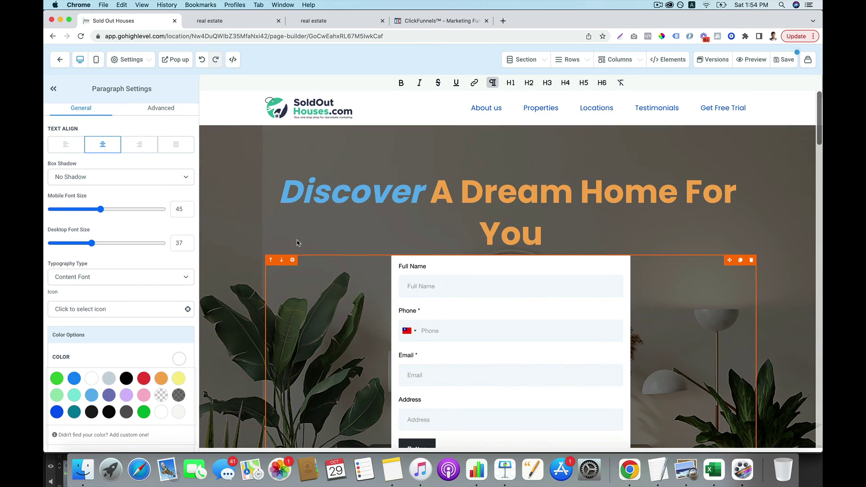